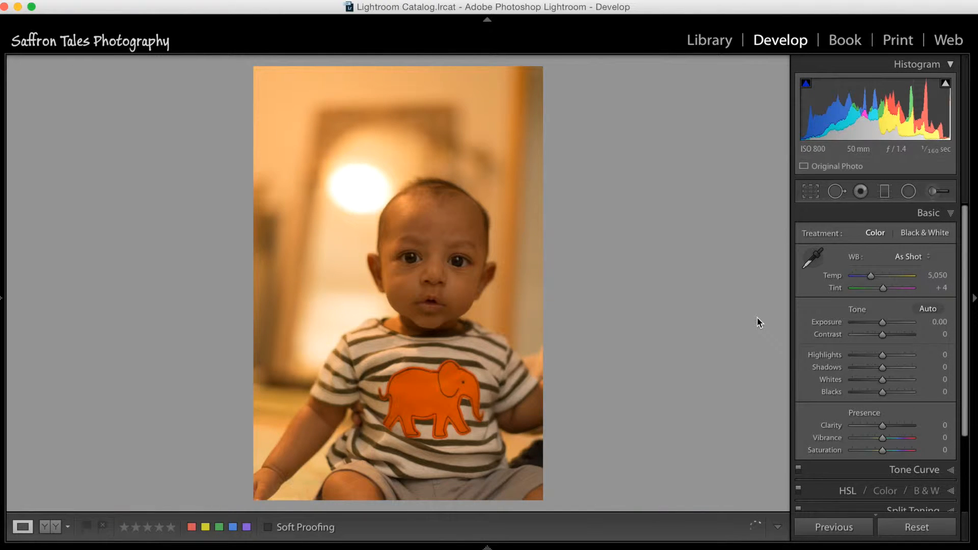
Look through the imported baby photos and open the landscape-format one for editing.
key(Right)
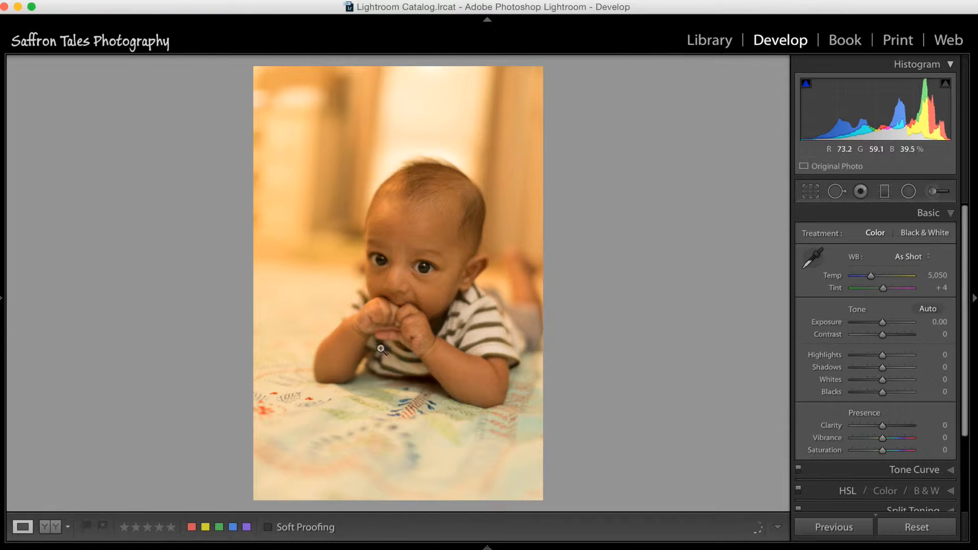
mouse_move(179, 536)
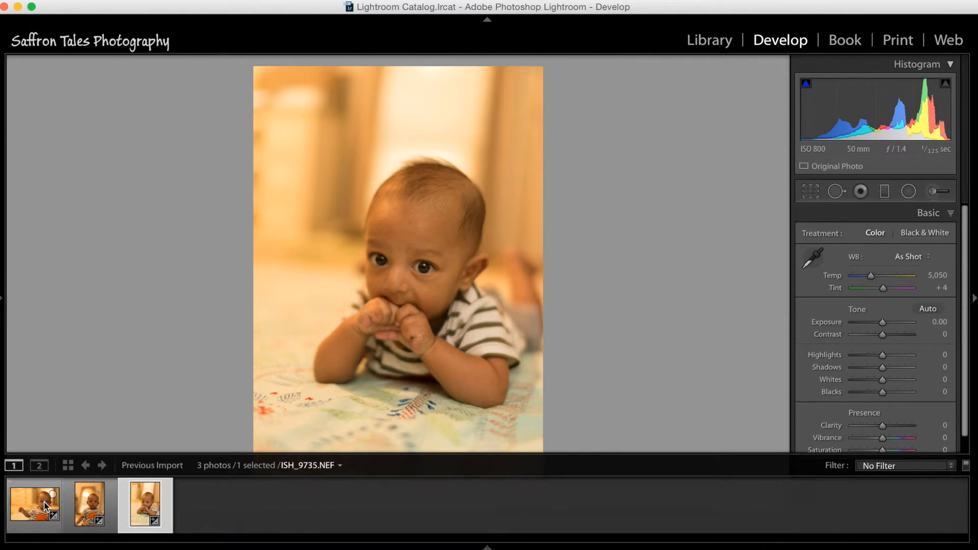
click(56, 504)
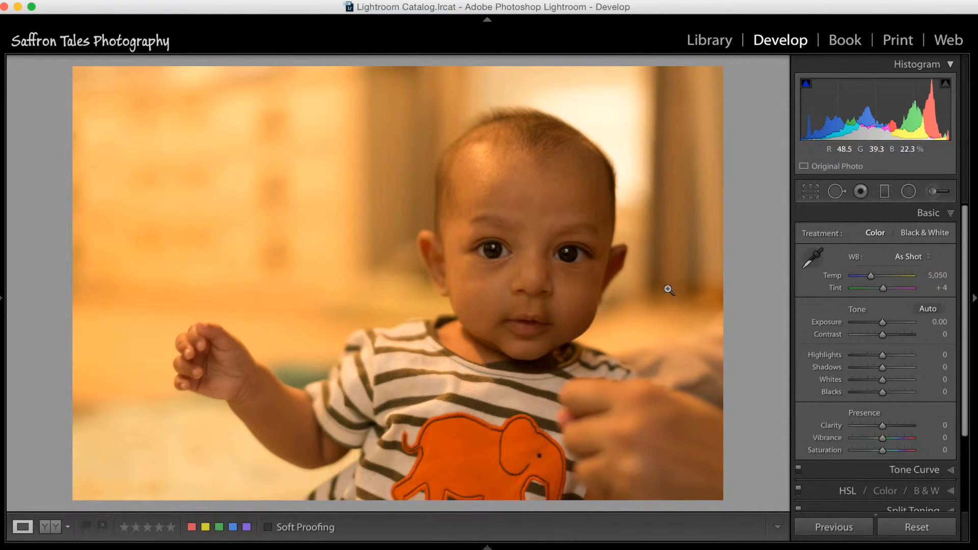
Try the Tungsten white balance preset, undo it, and sample the shirt's white fabric as the target neutral.
click(910, 259)
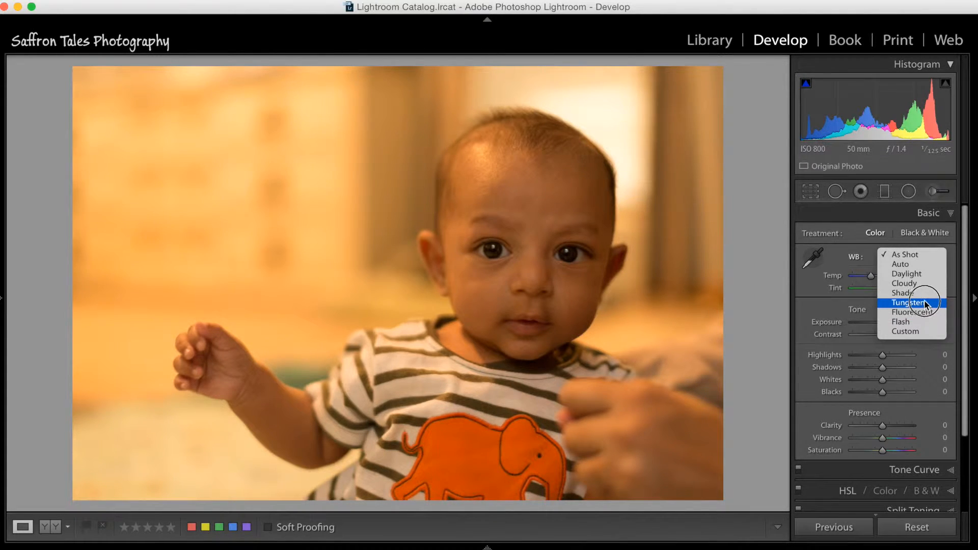
click(925, 305)
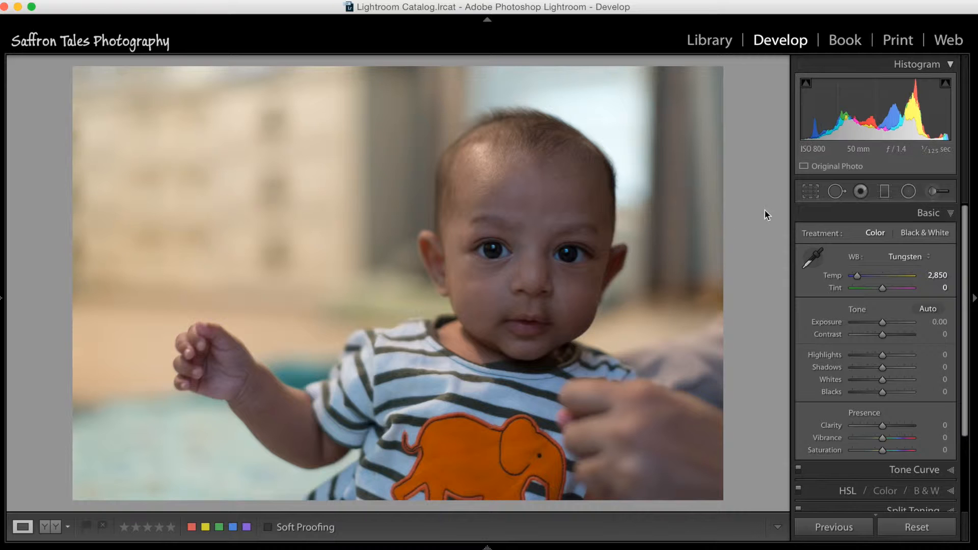
key(super+z)
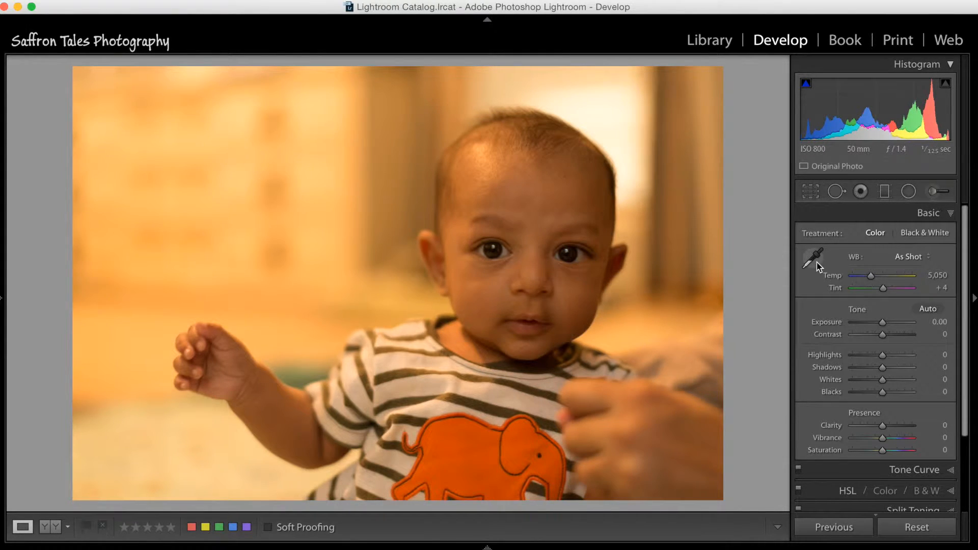
click(815, 261)
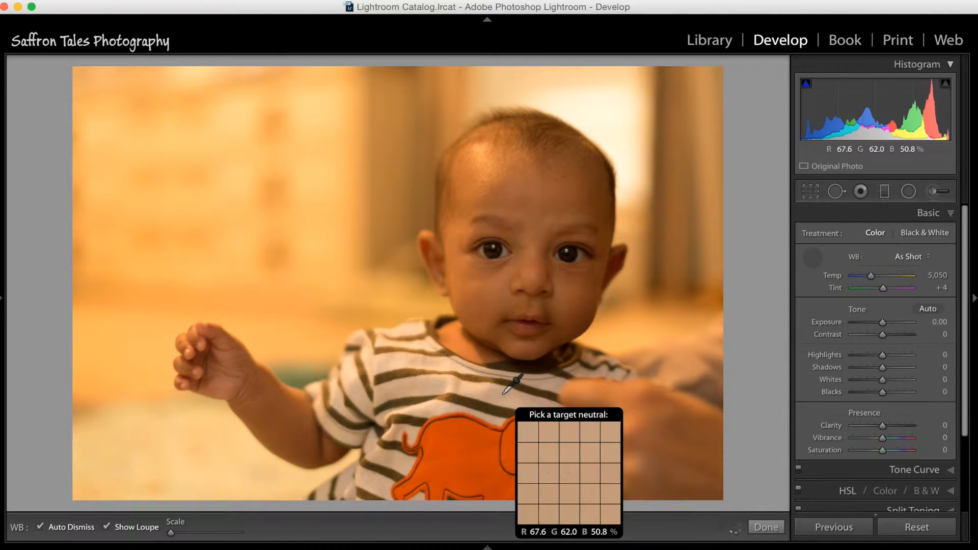
click(506, 391)
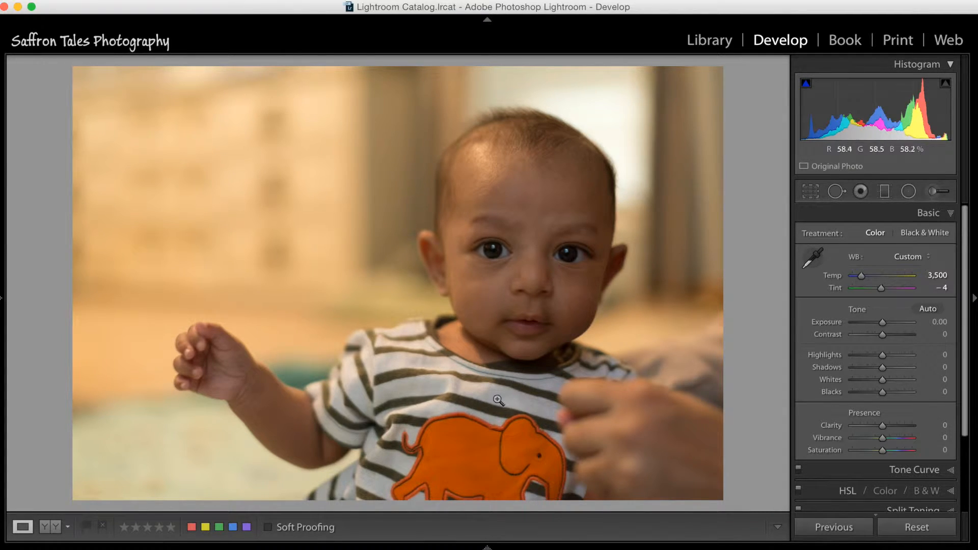
Set the photo's white balance to Tungsten and raise its Exposure to +2.05.
click(911, 258)
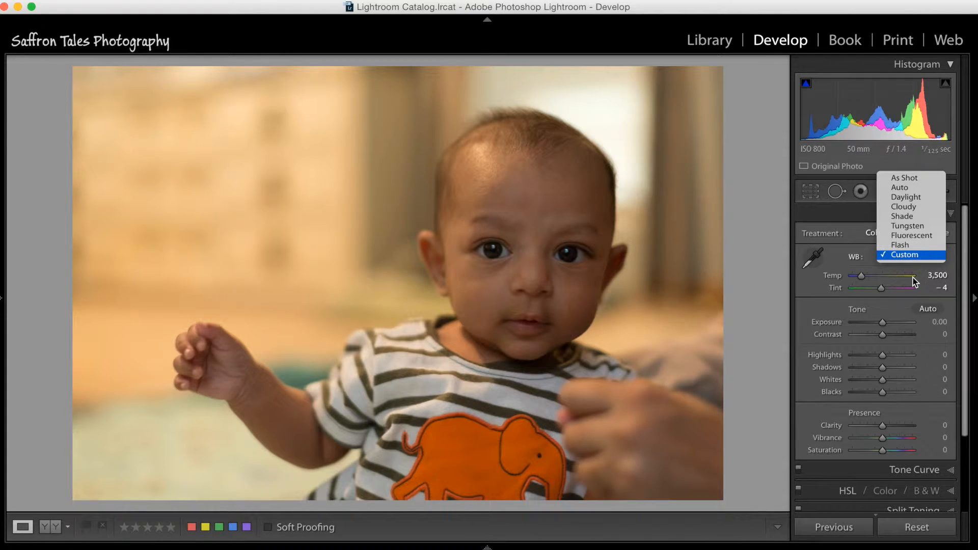
click(912, 226)
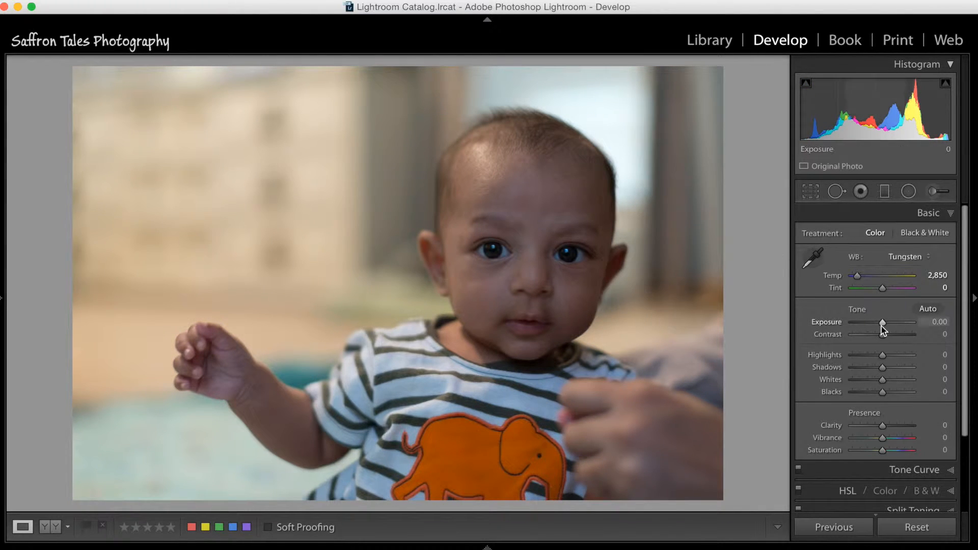
drag(885, 325, 898, 327)
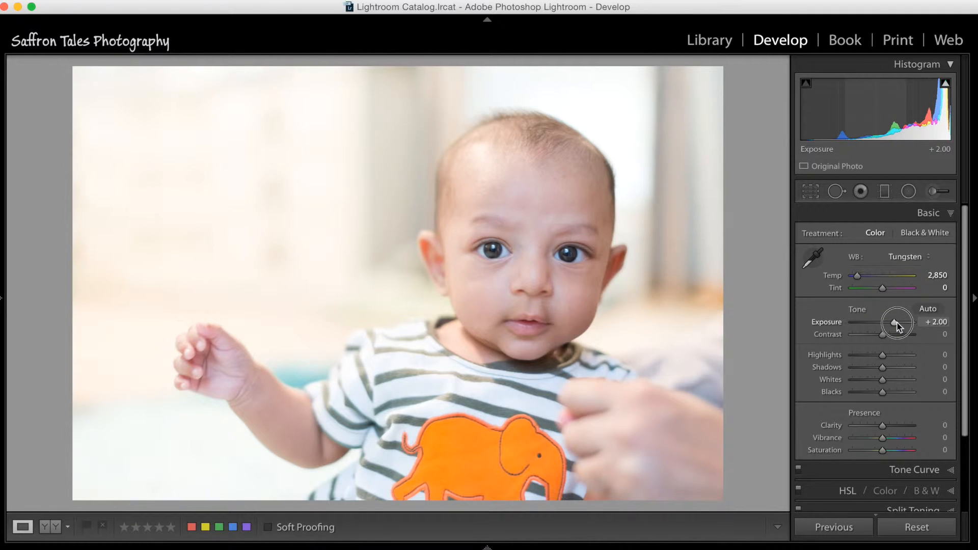
drag(897, 327, 899, 326)
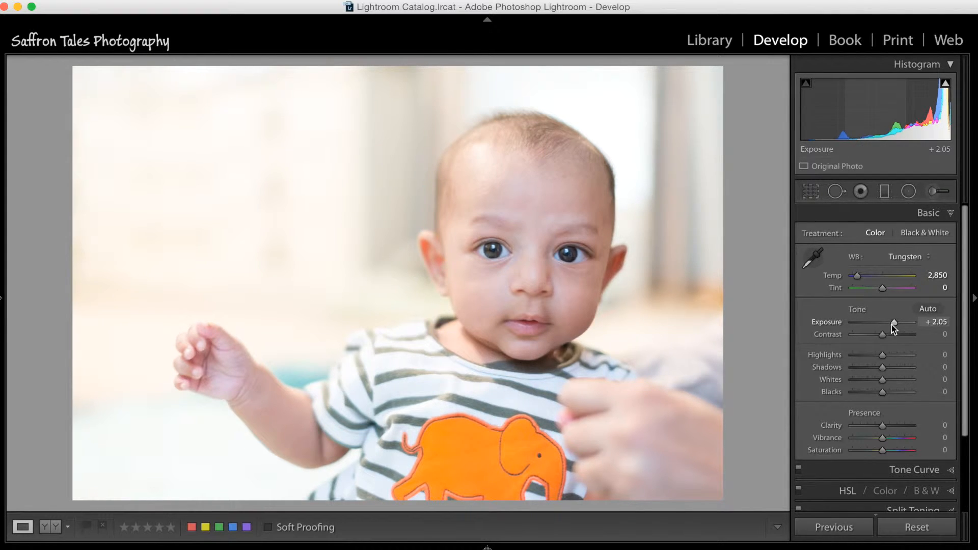
Lower the Highlights to −100 and lift the Shadows to +60.
drag(881, 356, 845, 357)
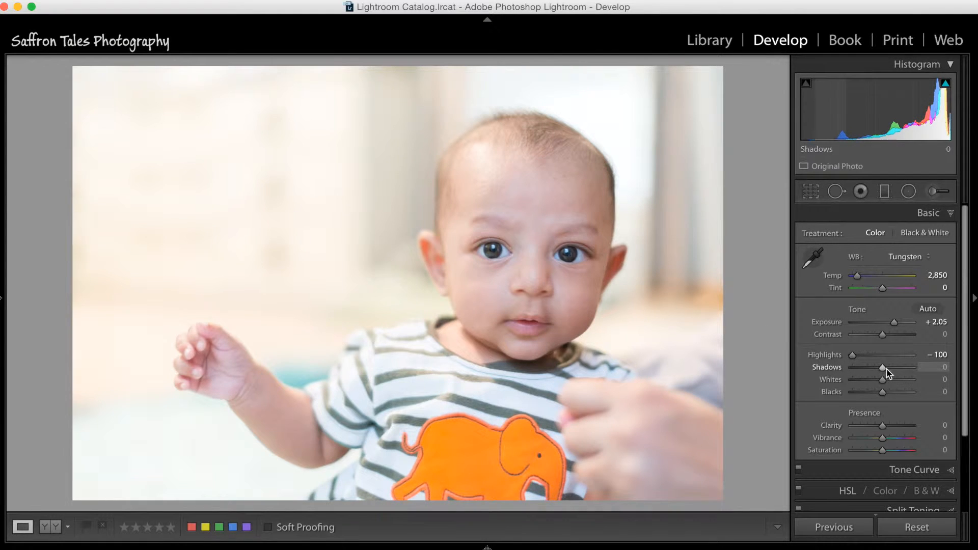
drag(885, 369, 900, 368)
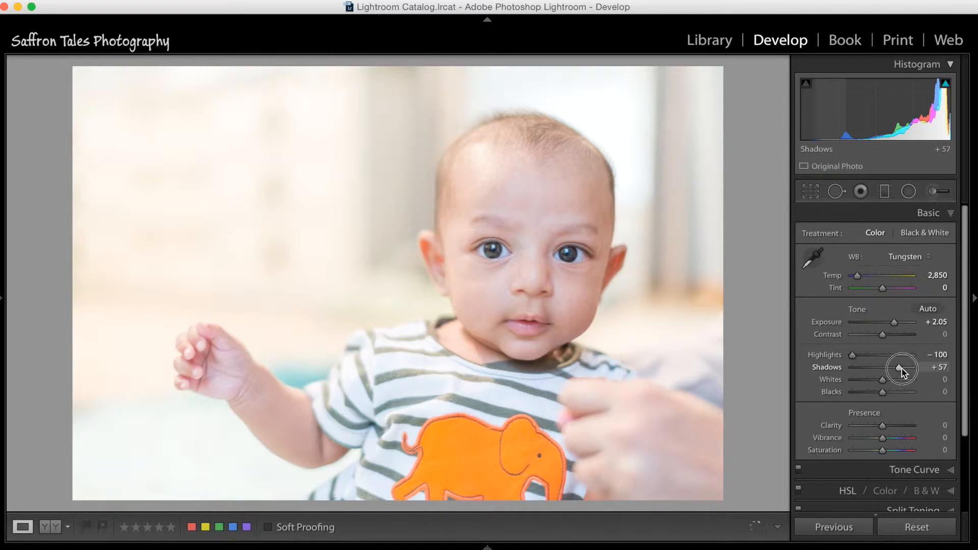
drag(902, 368, 902, 369)
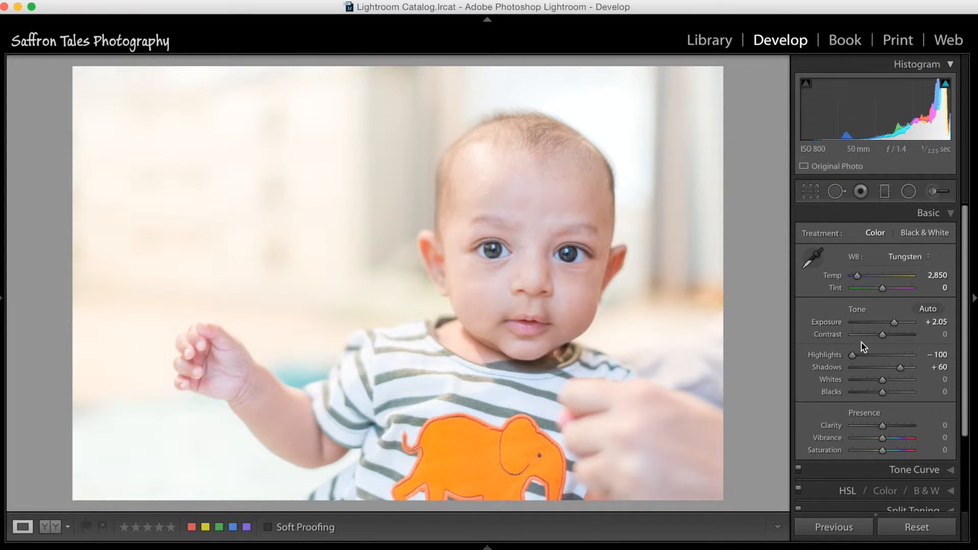
Set the Whites to +8 and the Blacks to −55, using the clipping preview as a guide.
key(alt)
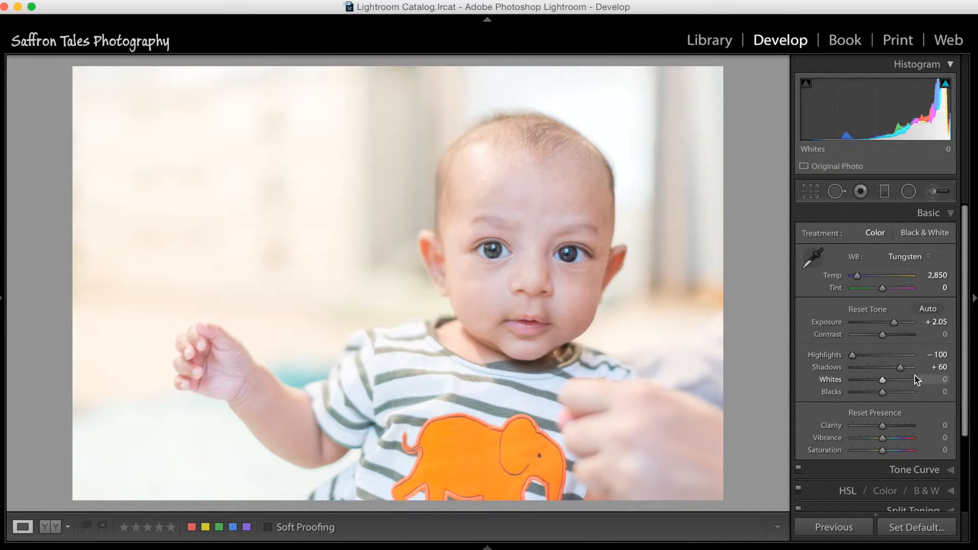
drag(884, 380, 884, 381)
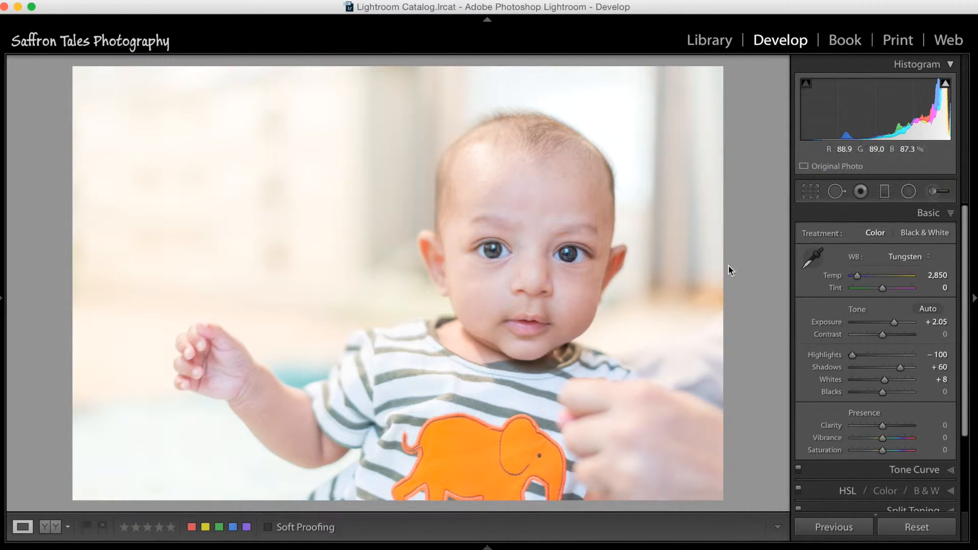
key(alt)
drag(884, 393, 875, 395)
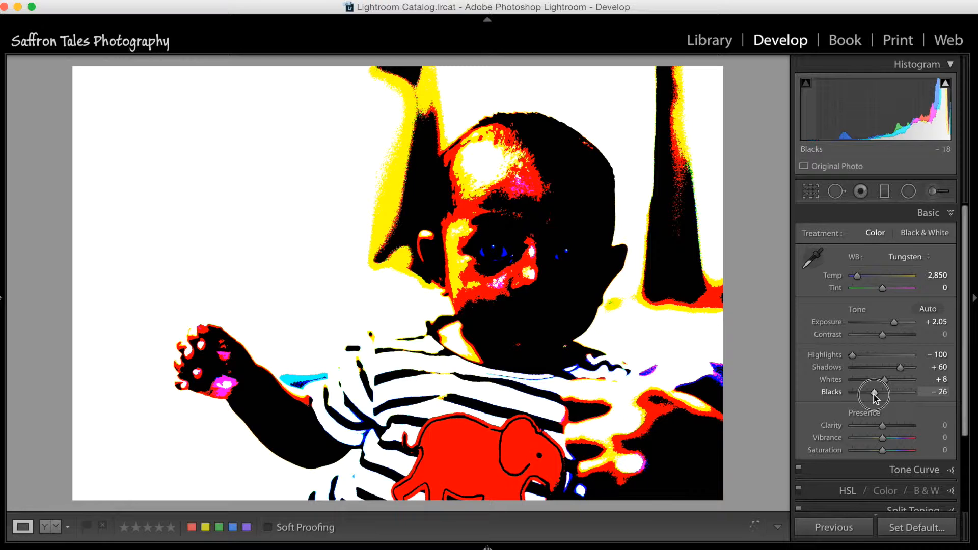
alt+click(873, 396)
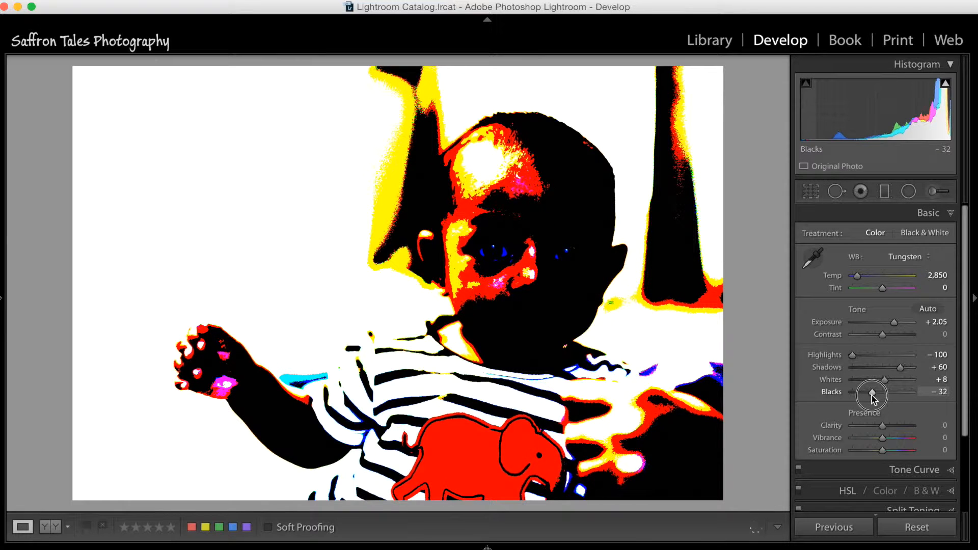
mouse_move(873, 395)
mouse_down()
mouse_move(887, 399)
mouse_move(874, 397)
mouse_up()
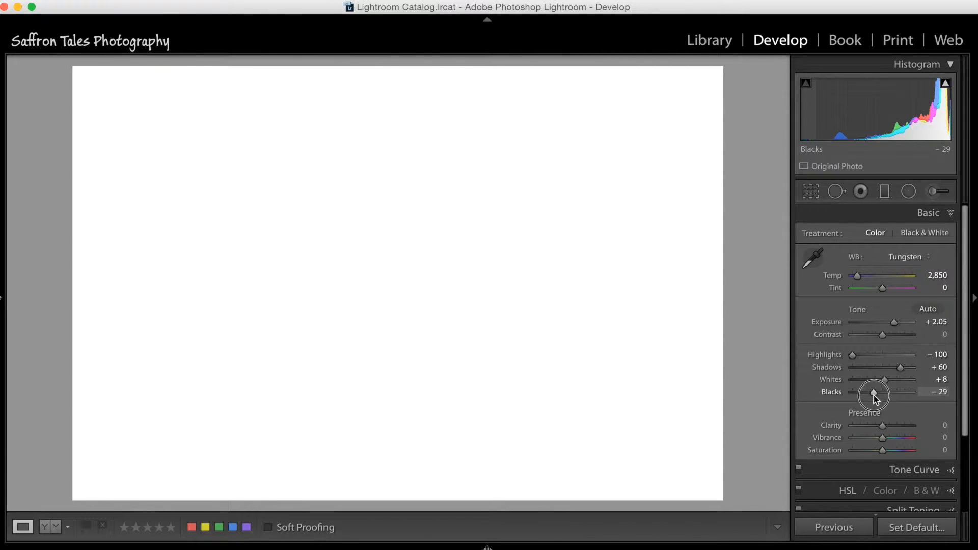
drag(873, 396, 868, 398)
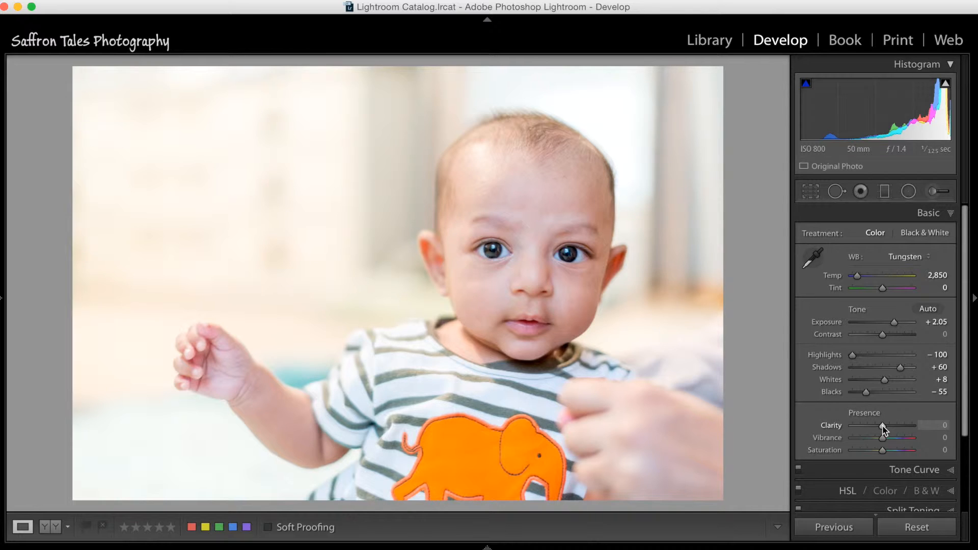
Adjust the Presence settings to Clarity −15, Saturation −13 and Vibrance +6.
drag(882, 431, 877, 431)
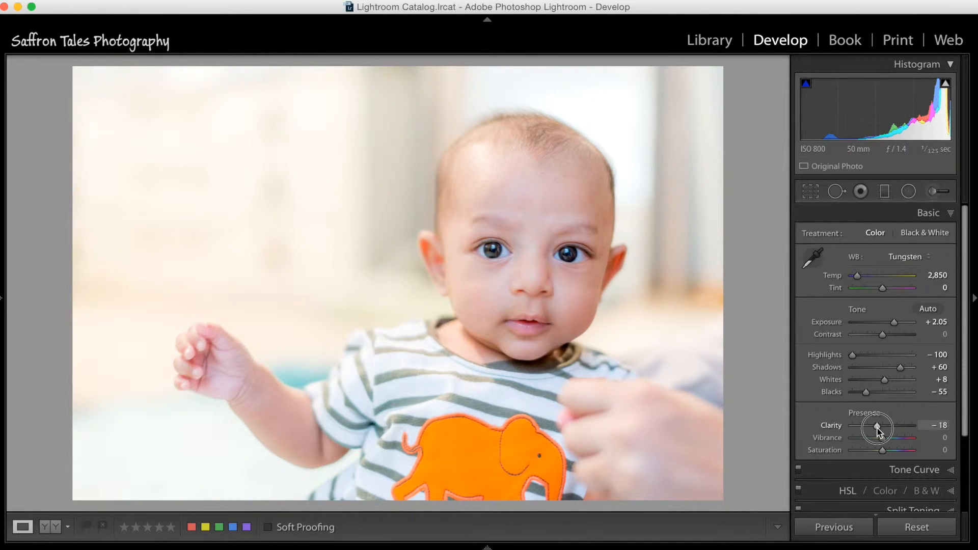
drag(882, 451, 878, 429)
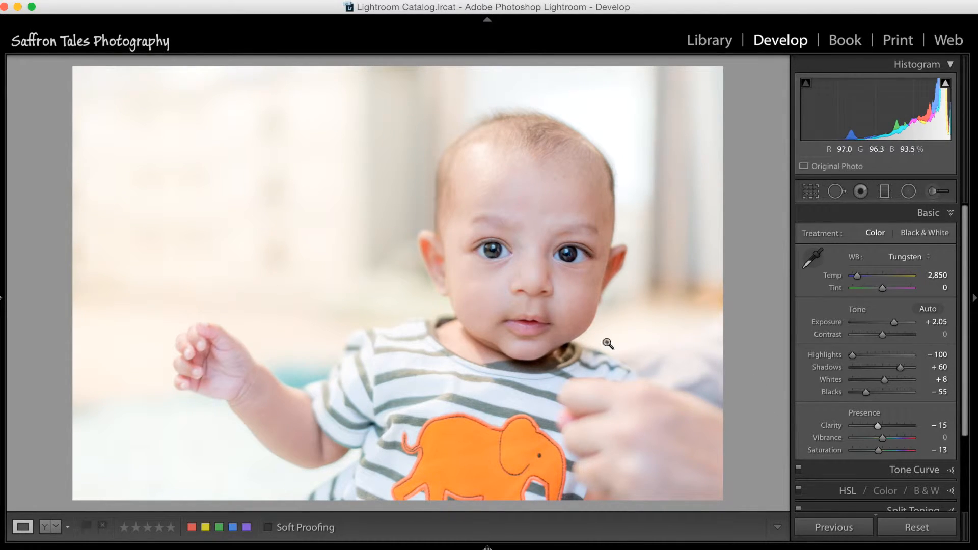
click(885, 441)
drag(885, 441, 888, 442)
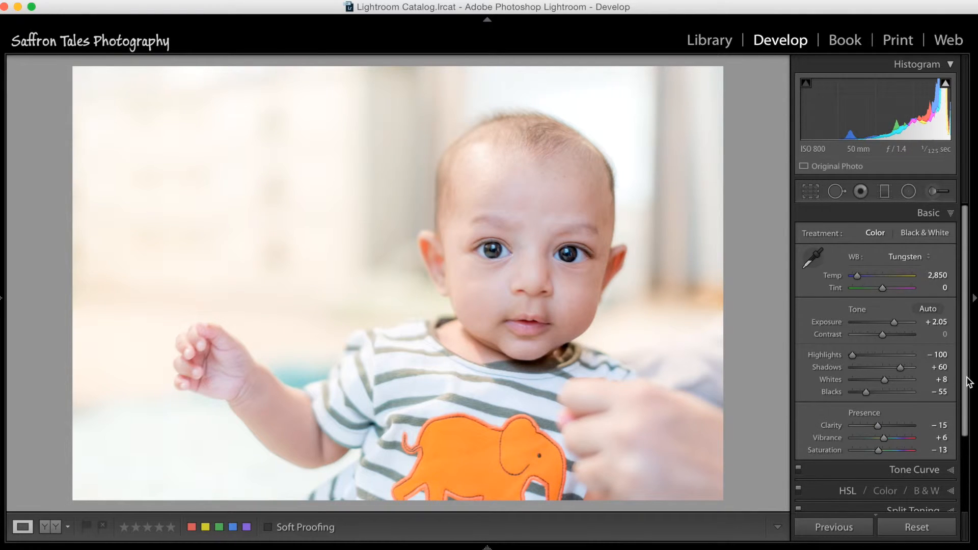
Set the sharpening Masking to 52 and the sharpening Amount to 75.
scroll(965, 393, down, 5)
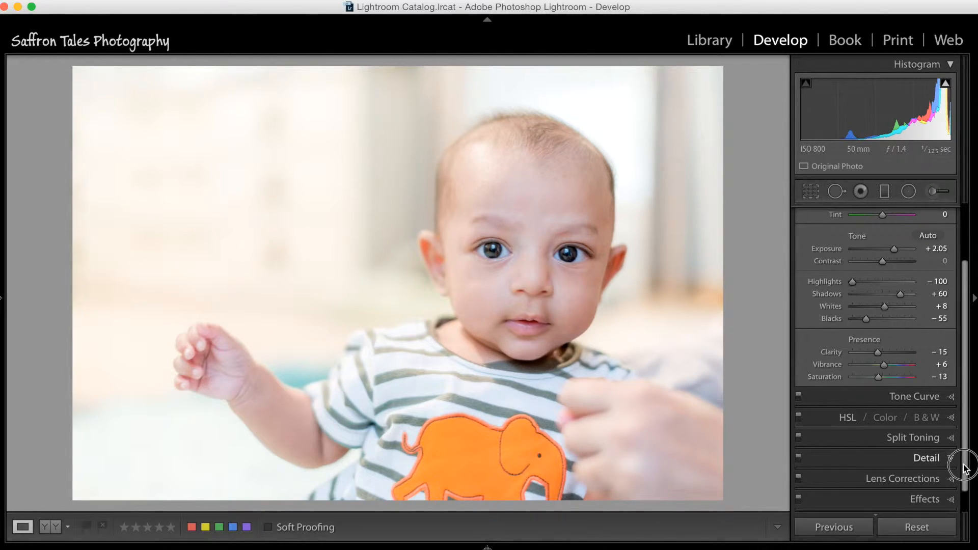
click(910, 458)
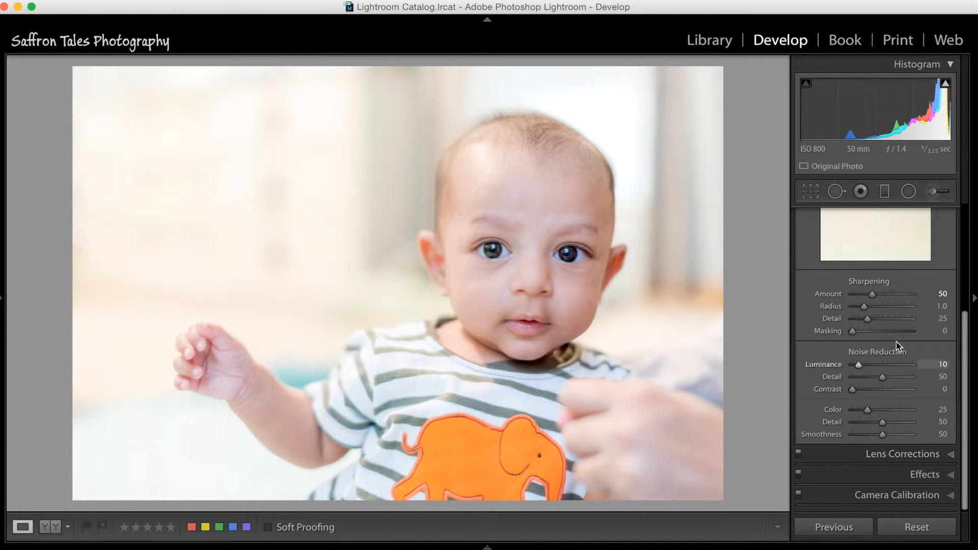
scroll(969, 361, up, 2)
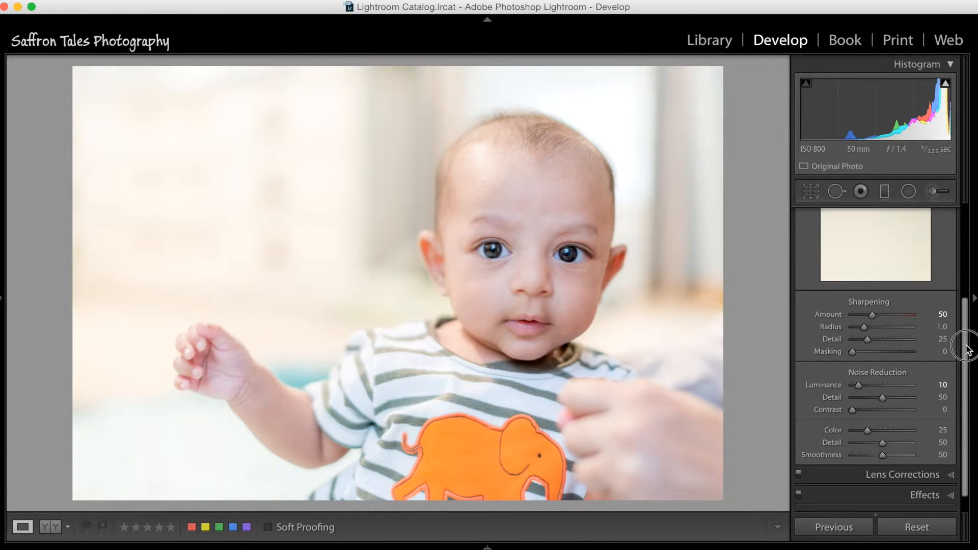
key(alt)
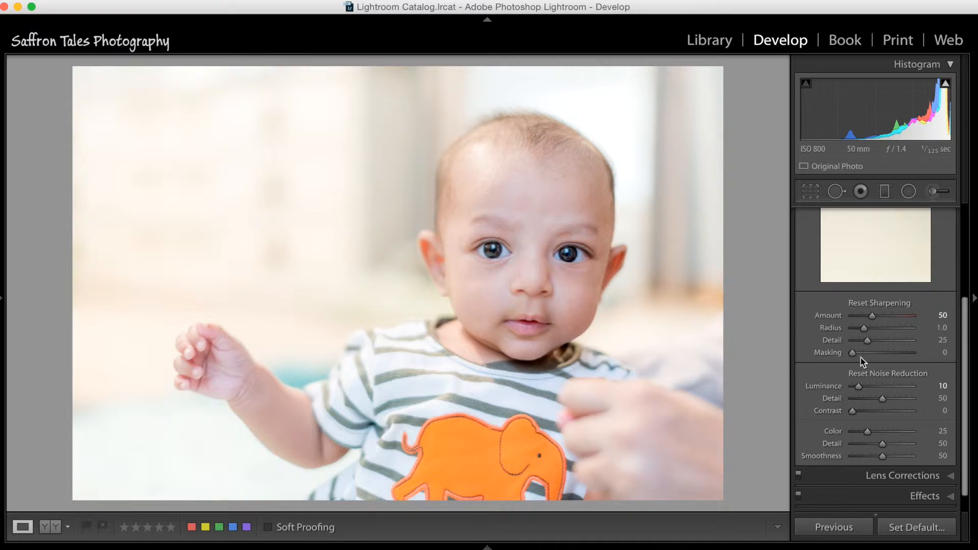
drag(854, 354, 886, 353)
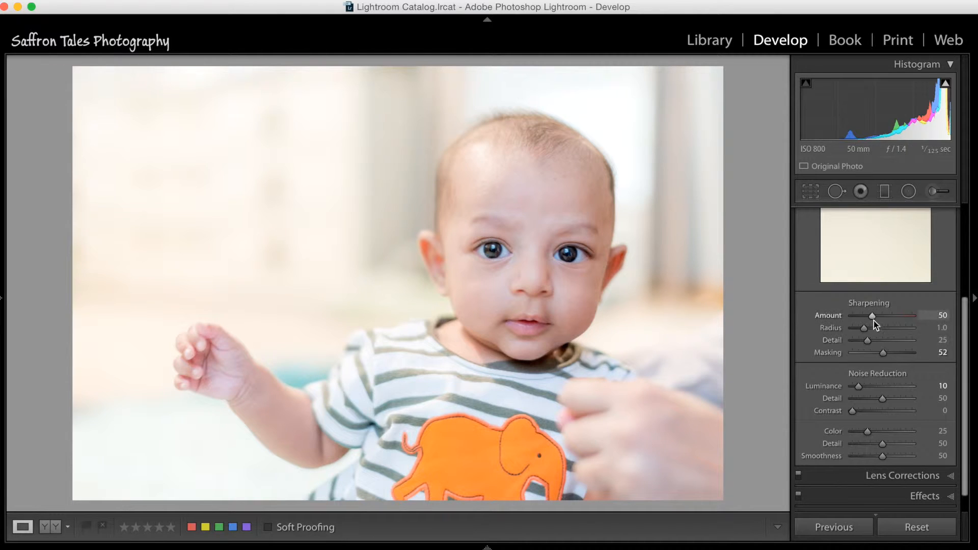
drag(875, 316, 885, 321)
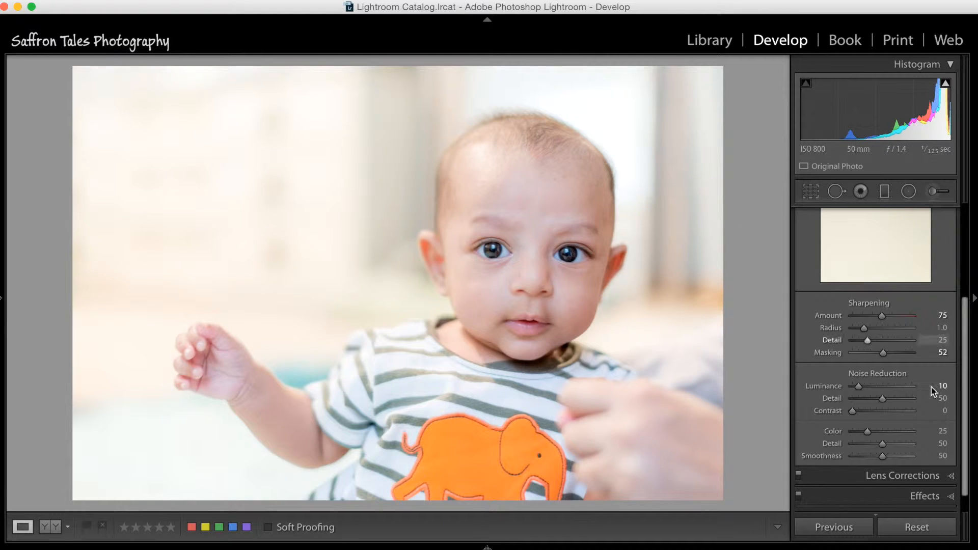
Check the basic Lens Corrections settings, and tint the highlights yellow with Split Toning at hue 55 and saturation 18.
drag(963, 369, 966, 392)
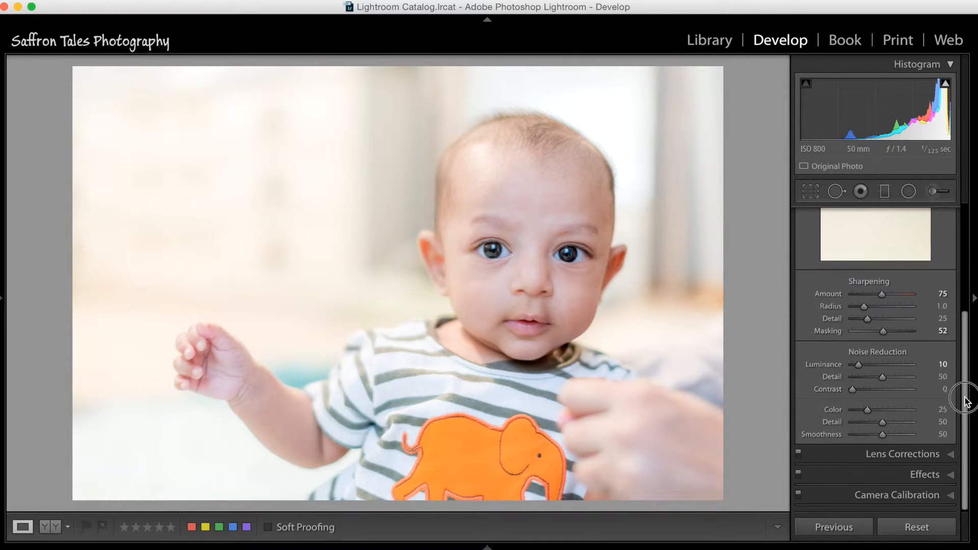
click(936, 456)
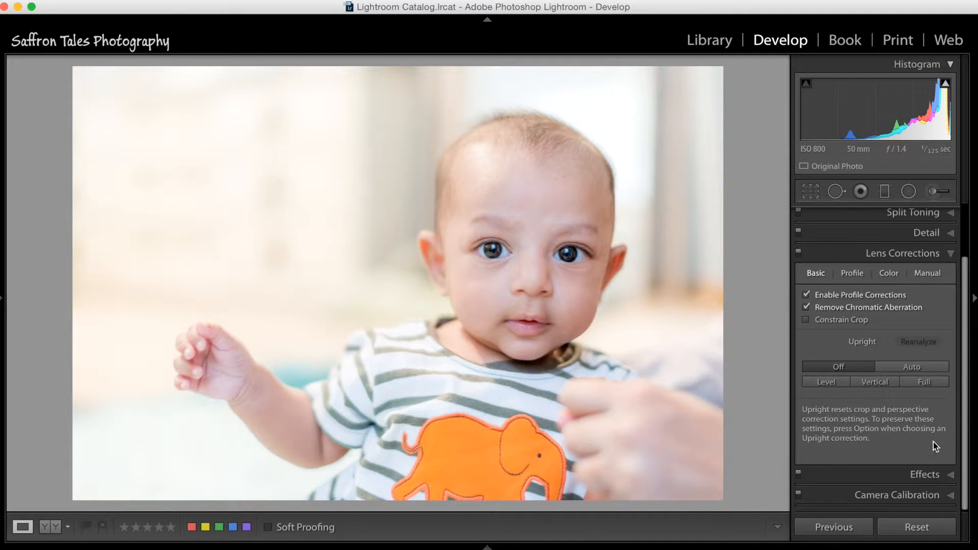
scroll(961, 444, up, 5)
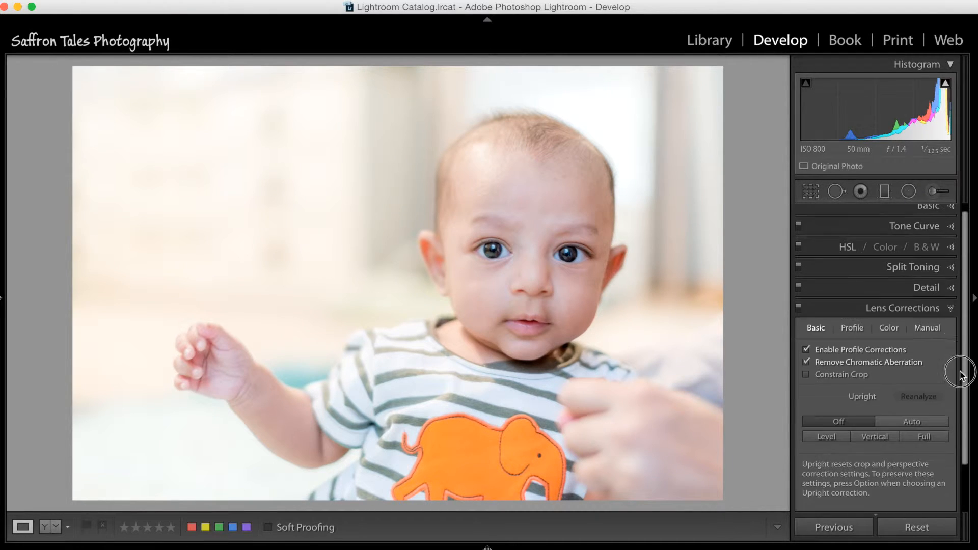
click(893, 275)
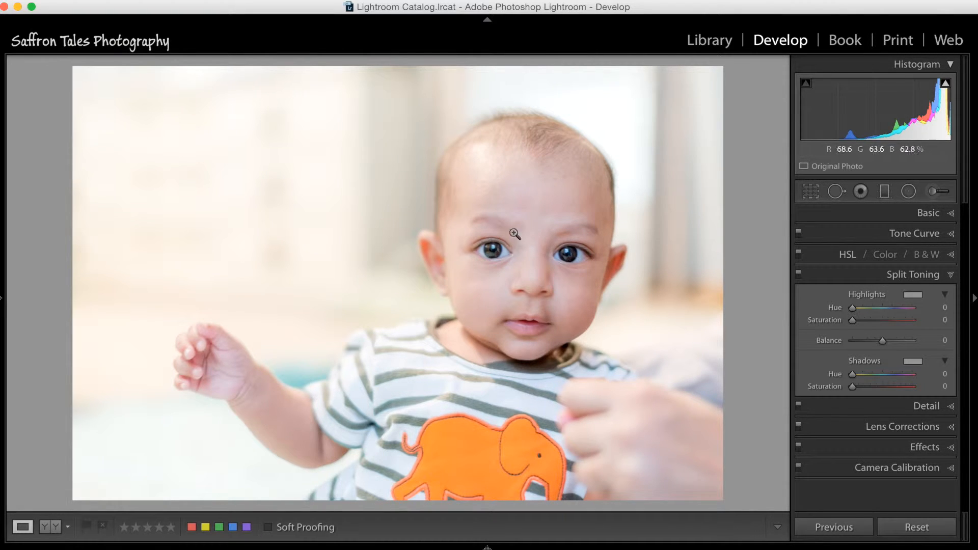
click(914, 295)
click(658, 359)
drag(658, 358, 694, 334)
drag(694, 335, 694, 347)
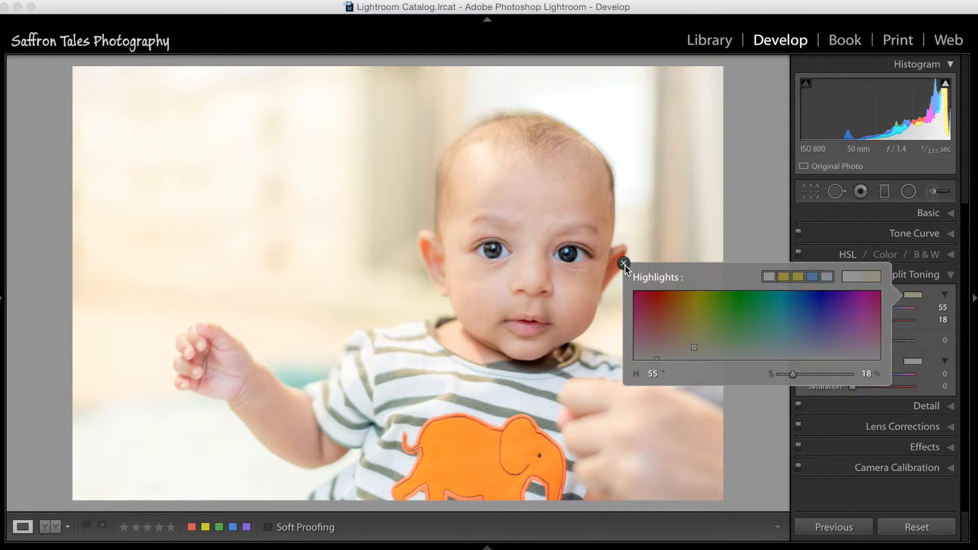
Tint the shadows purple with Split Toning at hue 279 and saturation 10.
click(624, 264)
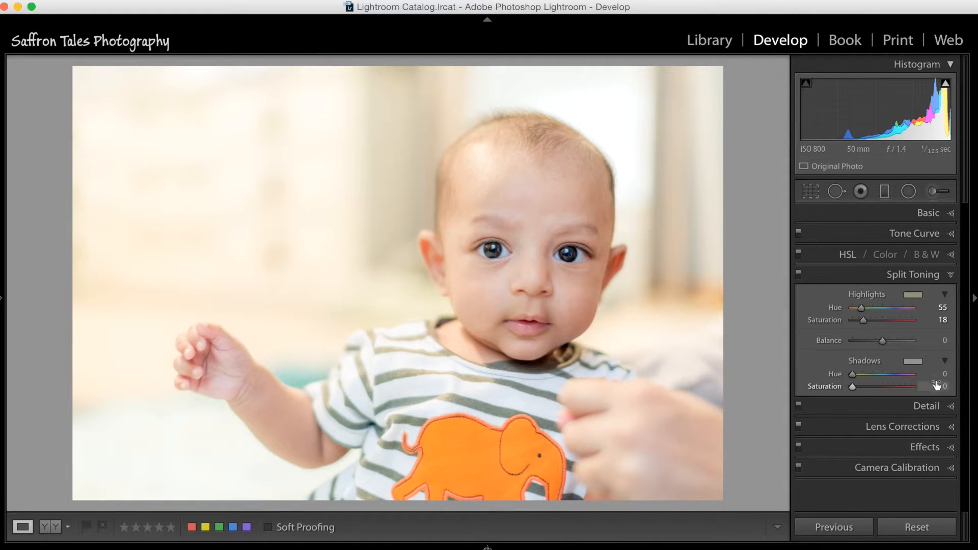
click(913, 362)
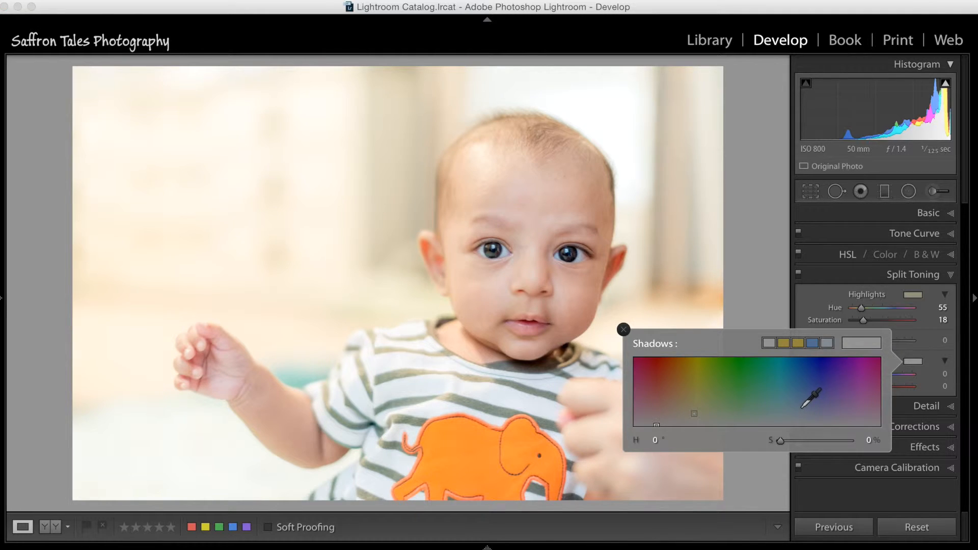
drag(813, 413, 854, 413)
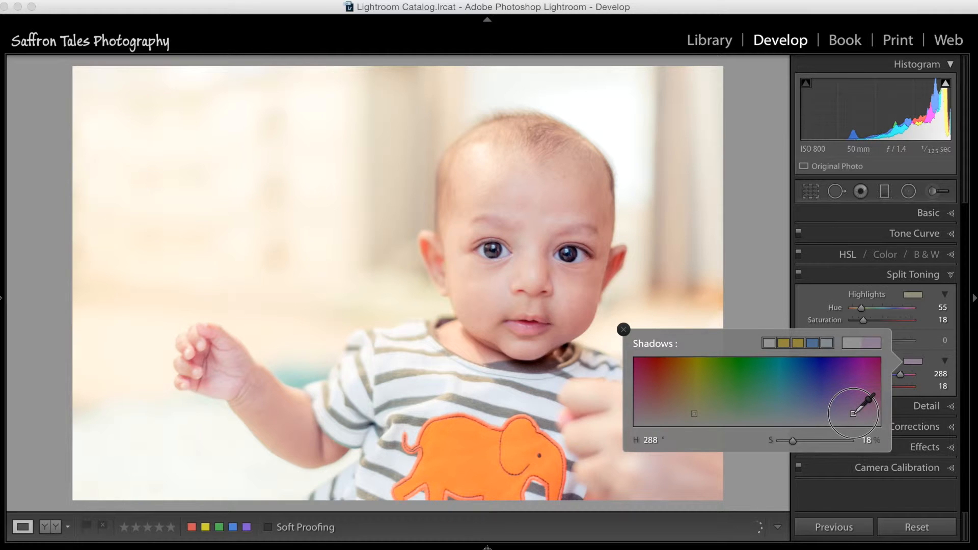
drag(854, 413, 849, 413)
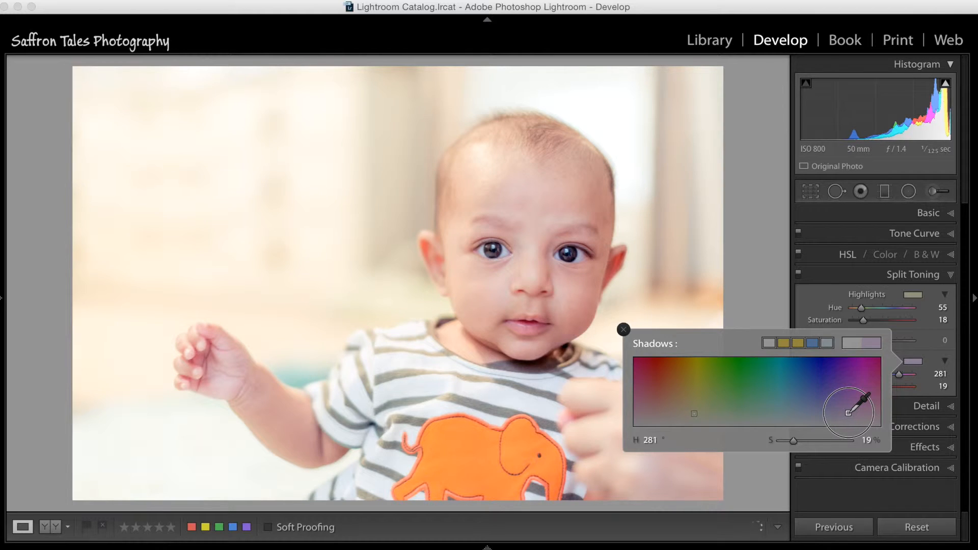
drag(848, 413, 847, 419)
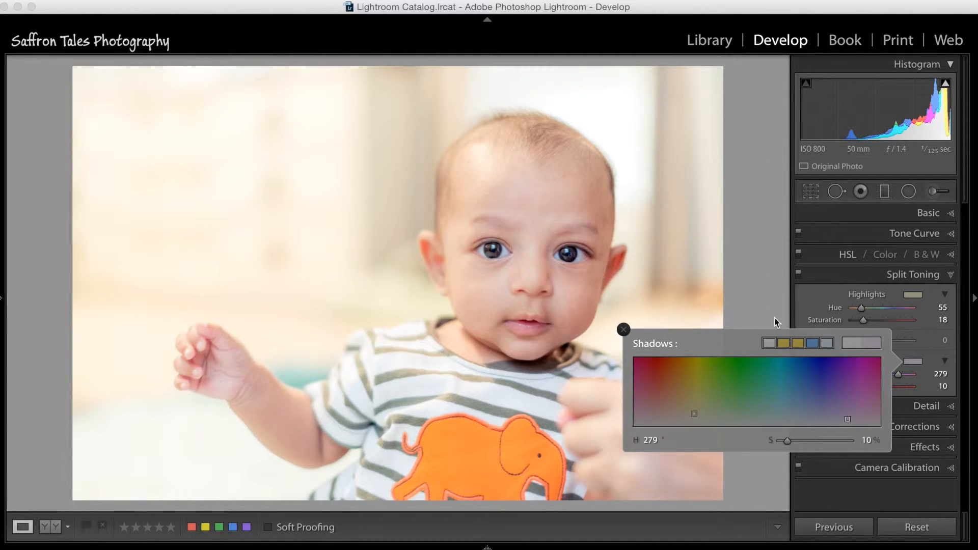
click(624, 329)
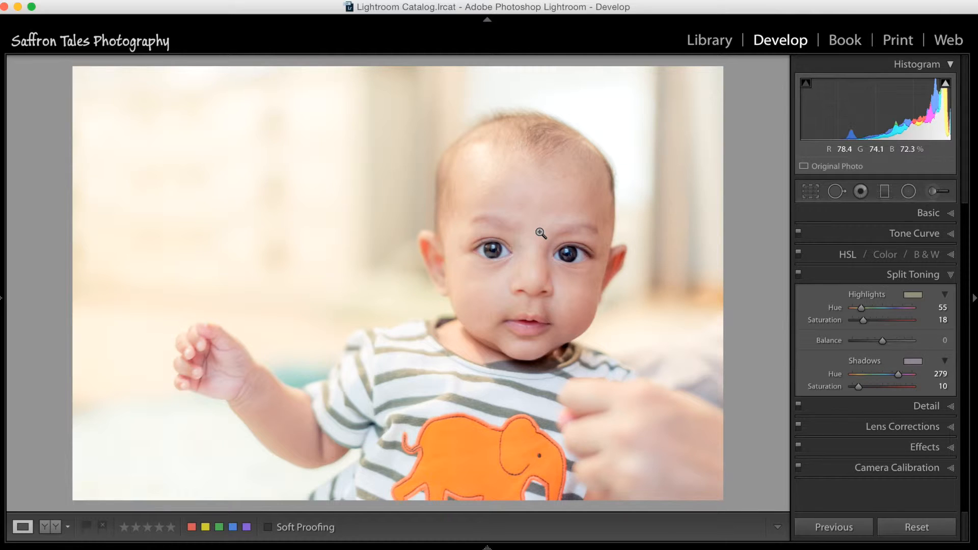
click(845, 274)
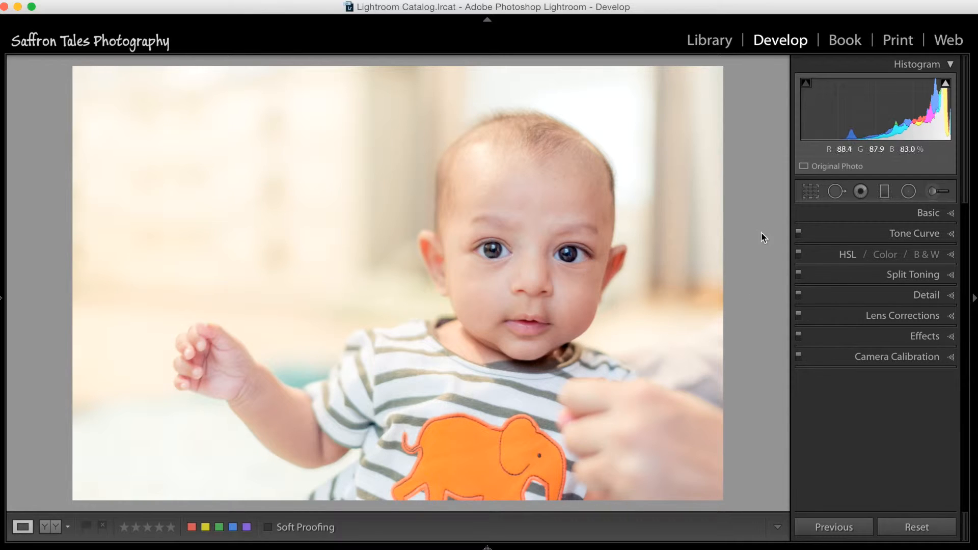
Reset the adjustment brush sliders and set the brush effect to Exposure 0.50 and Clarity 50.
click(935, 192)
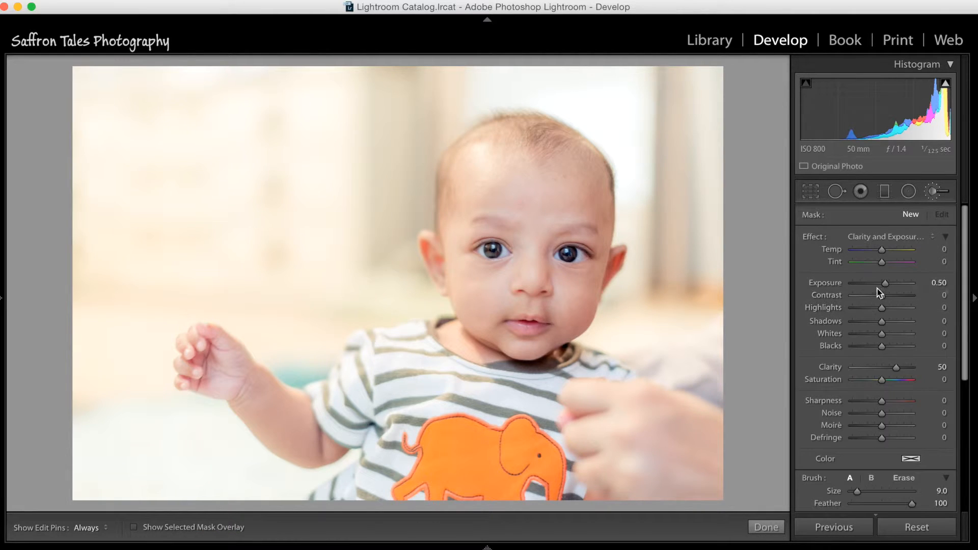
click(913, 237)
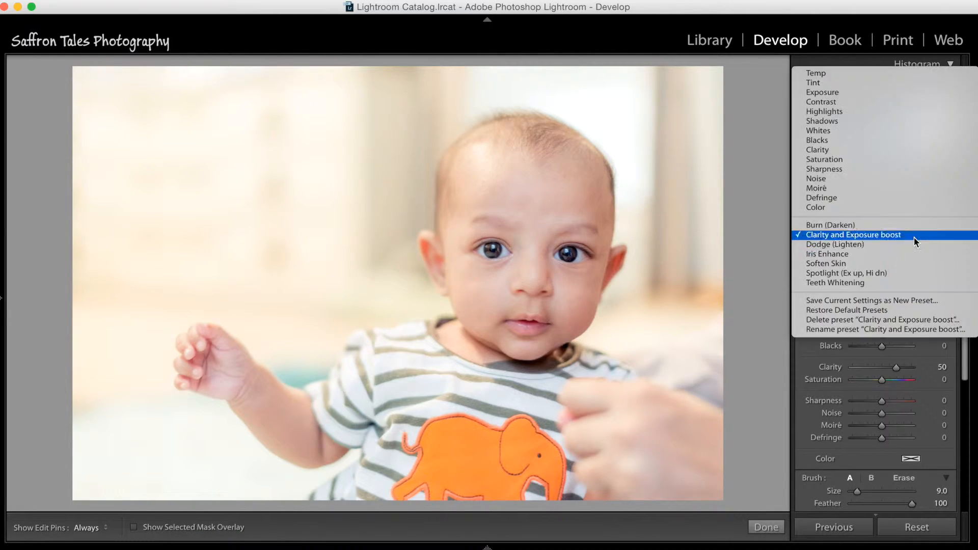
click(787, 262)
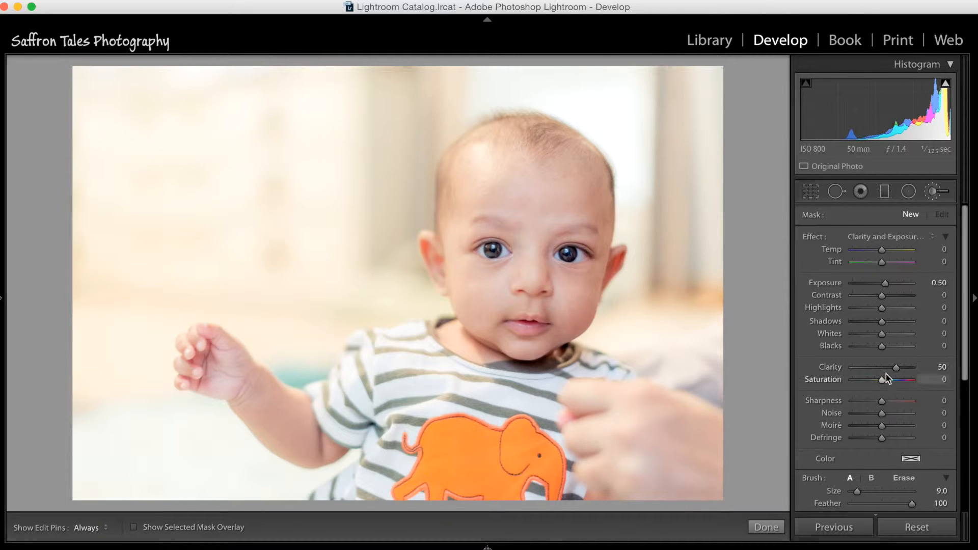
double_click(814, 237)
click(866, 238)
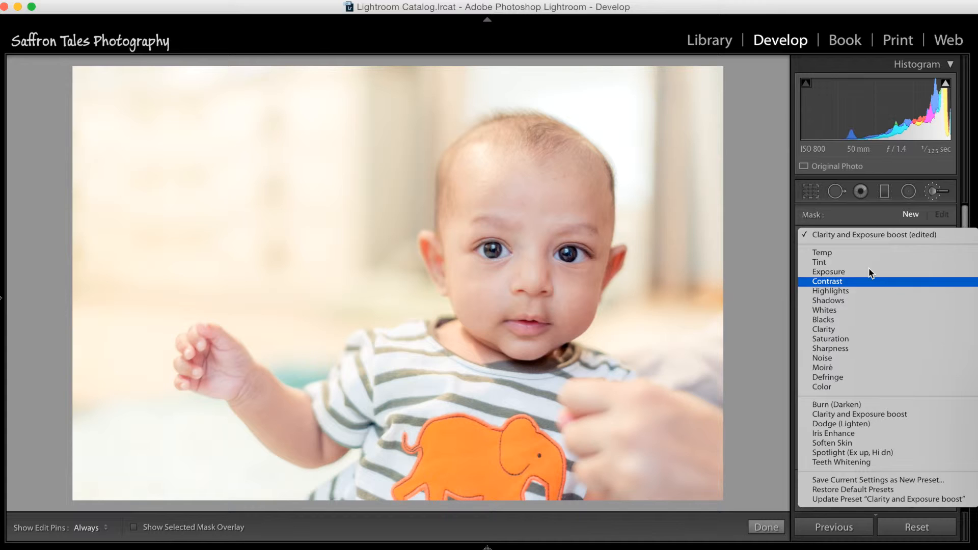
click(817, 216)
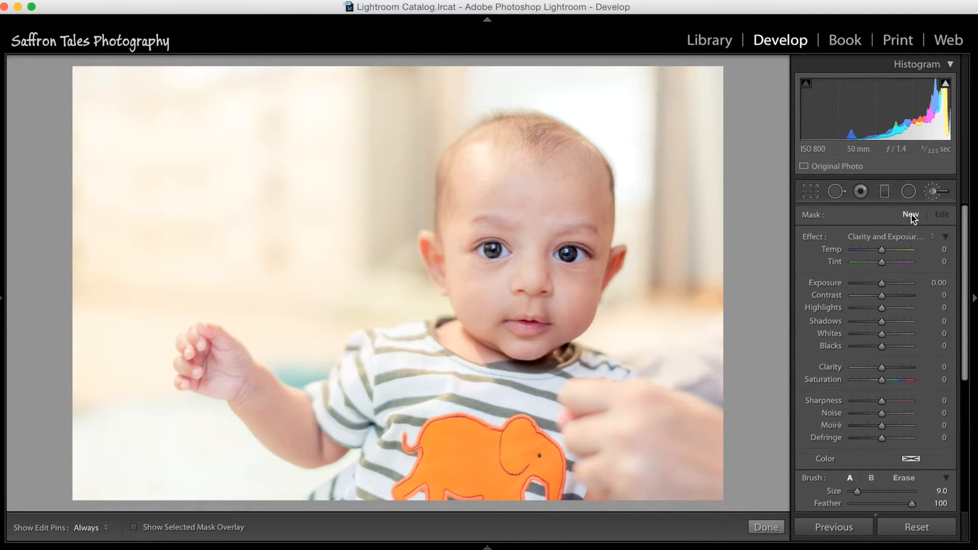
drag(885, 283, 888, 286)
drag(884, 369, 893, 367)
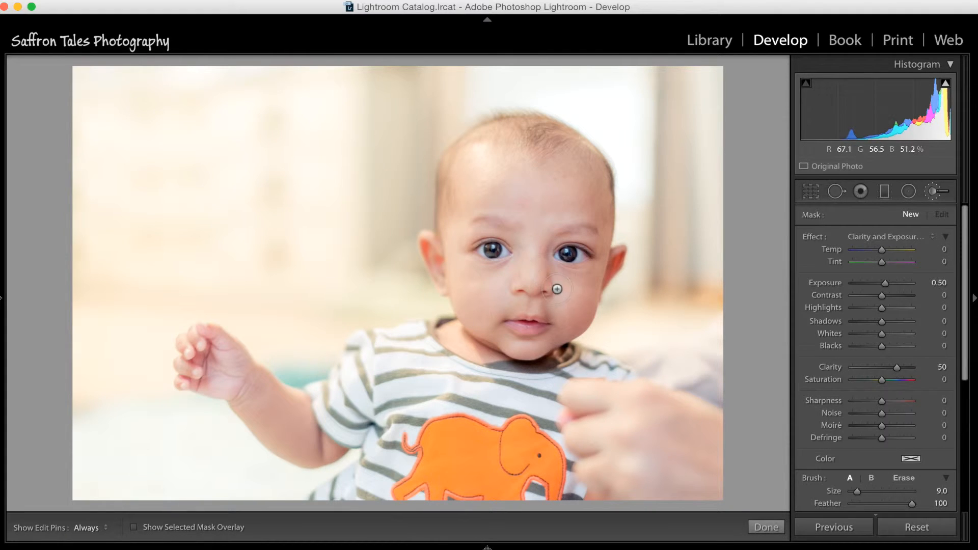
Brush the effect over the baby's arm, shirt and face at size 18, using the mask overlay as a guide.
scroll(561, 301, up, 2)
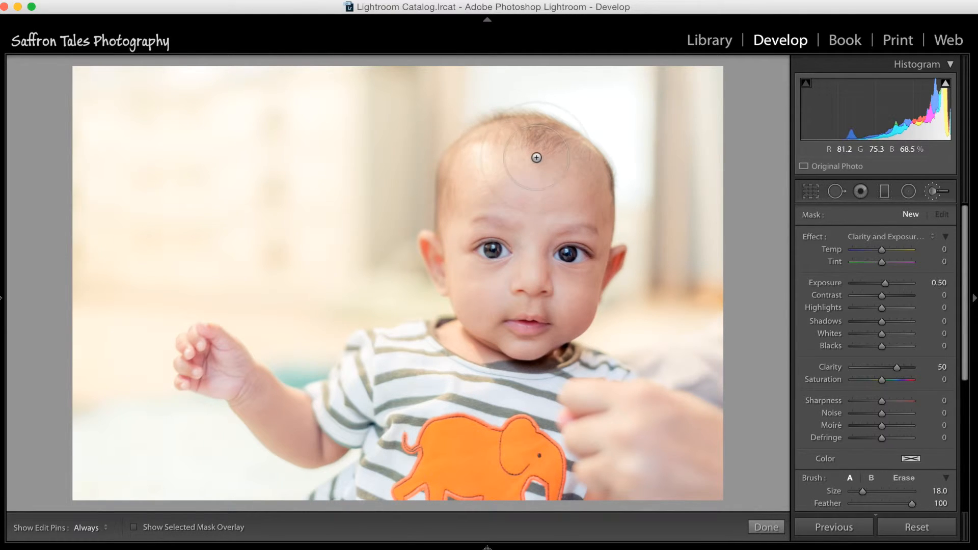
click(224, 528)
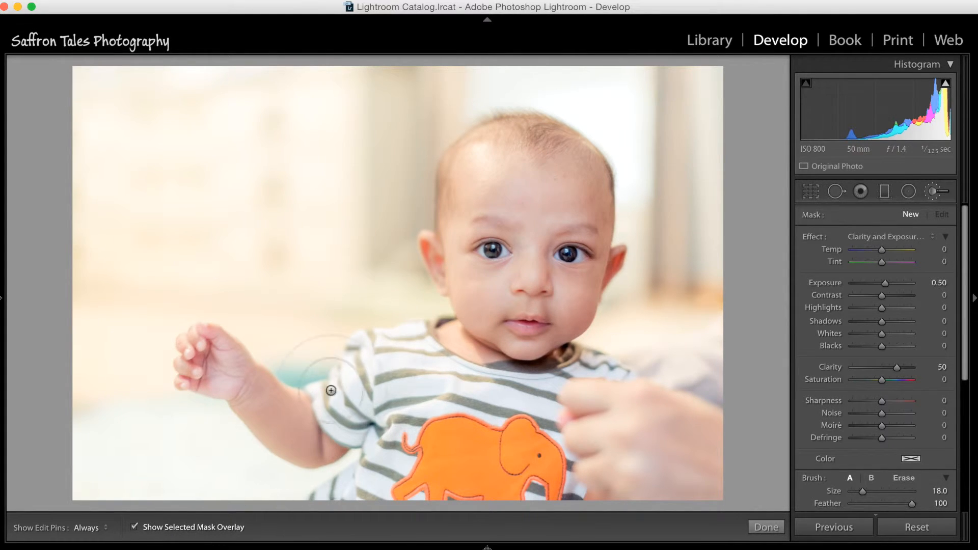
mouse_move(197, 360)
mouse_down()
mouse_move(241, 370)
mouse_move(301, 429)
mouse_move(421, 362)
mouse_move(422, 385)
mouse_up()
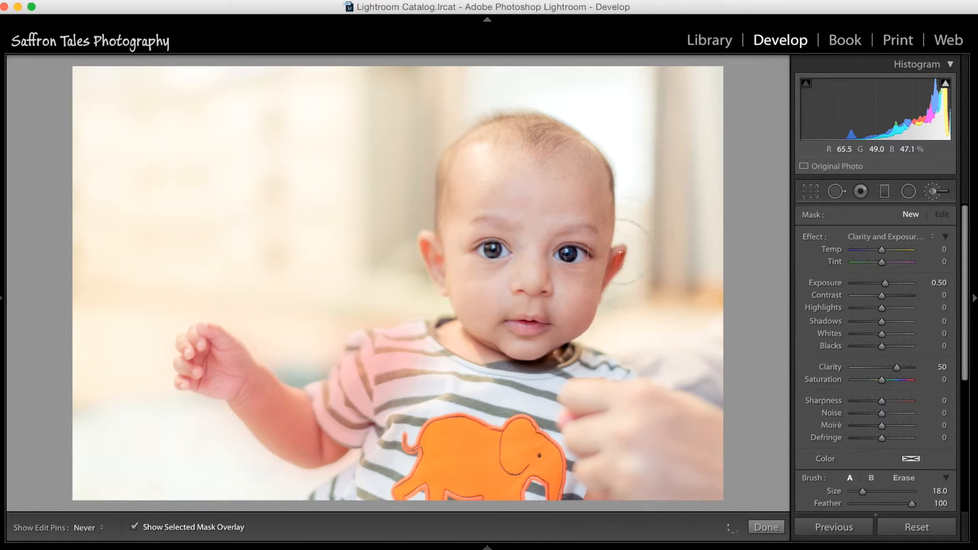
mouse_move(549, 136)
mouse_down()
mouse_move(598, 190)
mouse_move(578, 260)
mouse_move(542, 245)
mouse_move(496, 188)
mouse_move(578, 207)
mouse_move(608, 368)
mouse_move(571, 384)
mouse_move(587, 352)
mouse_move(529, 340)
mouse_move(550, 276)
mouse_up()
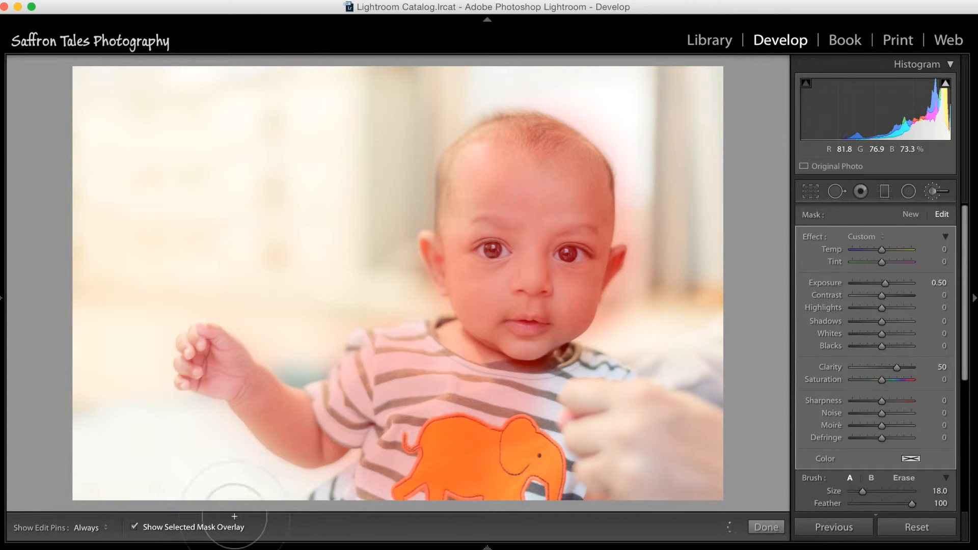
click(218, 528)
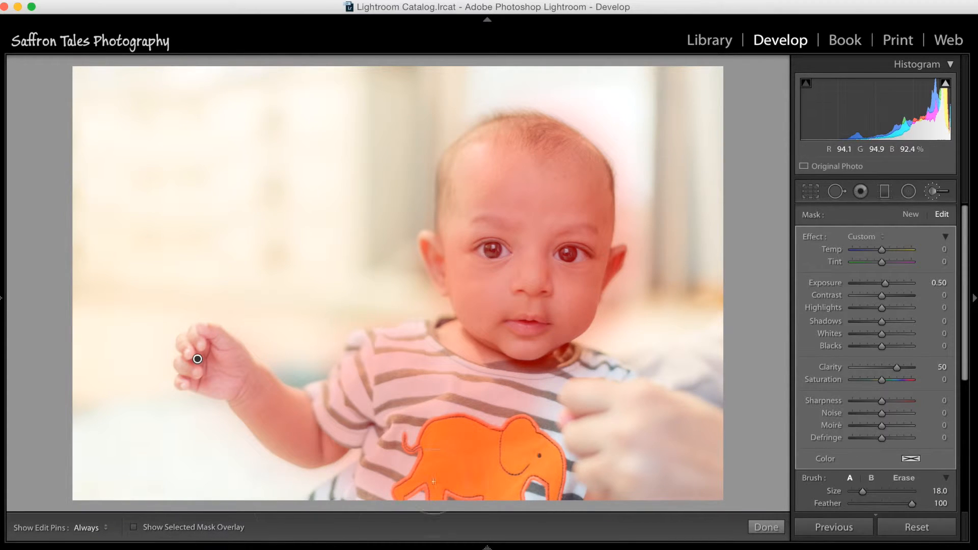
click(768, 527)
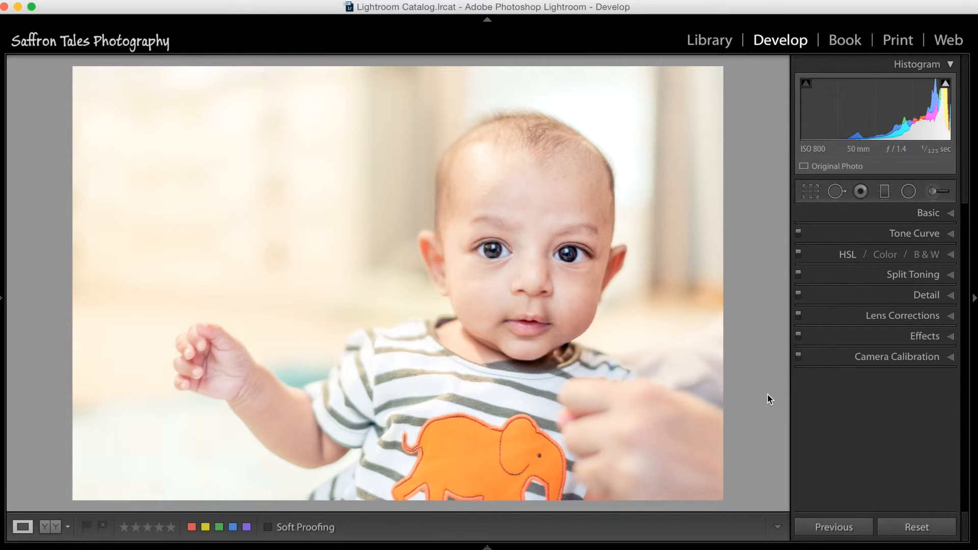
Compare the edited portrait with its original Before view.
key(backslash)
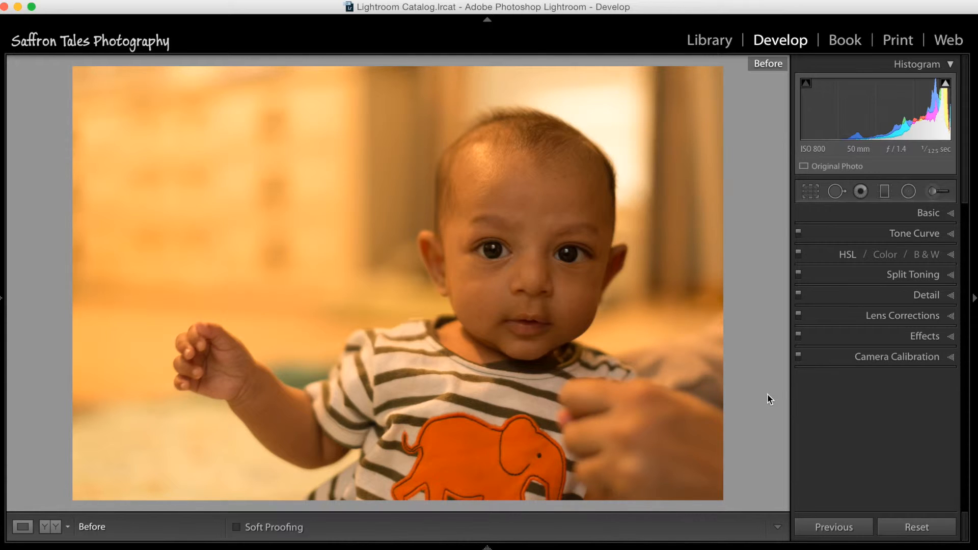
key(backslash)
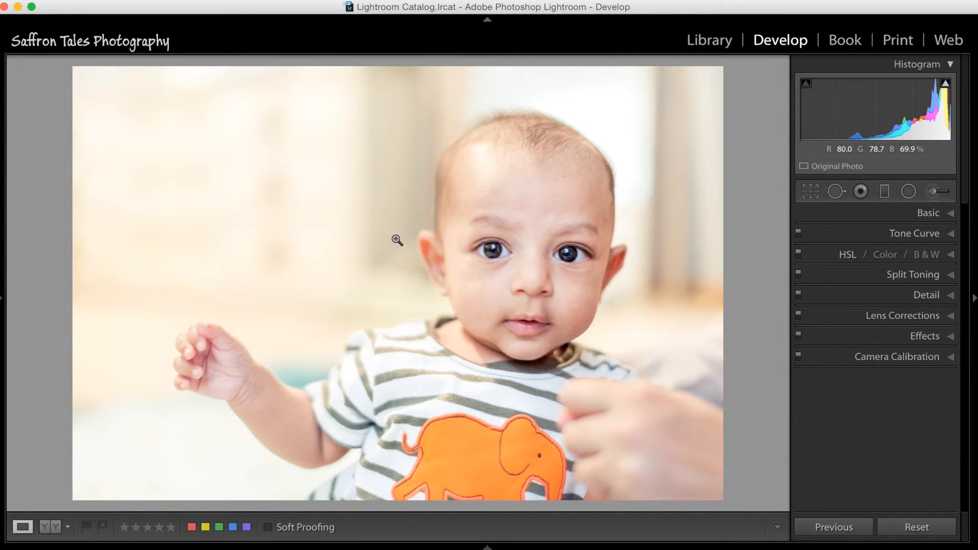
right_click(383, 213)
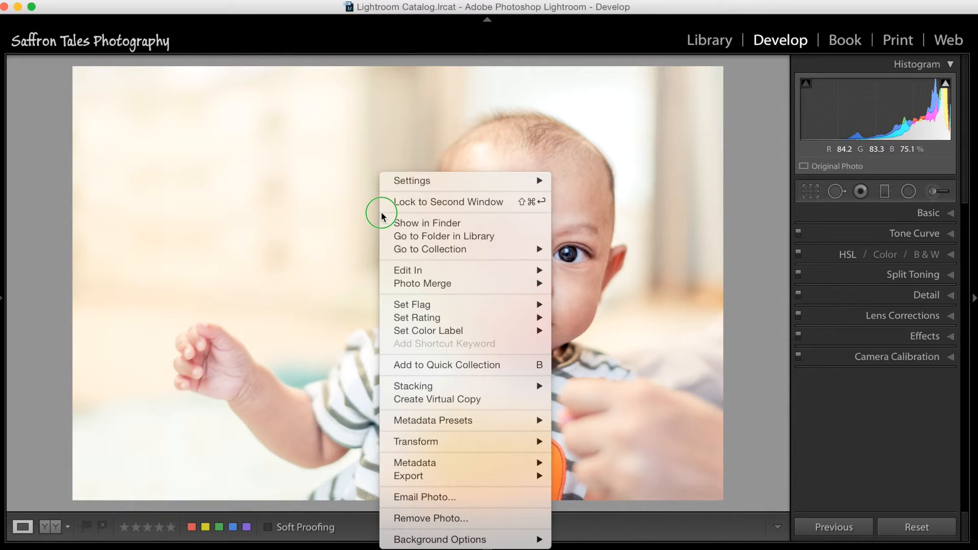
click(357, 384)
right_click(78, 247)
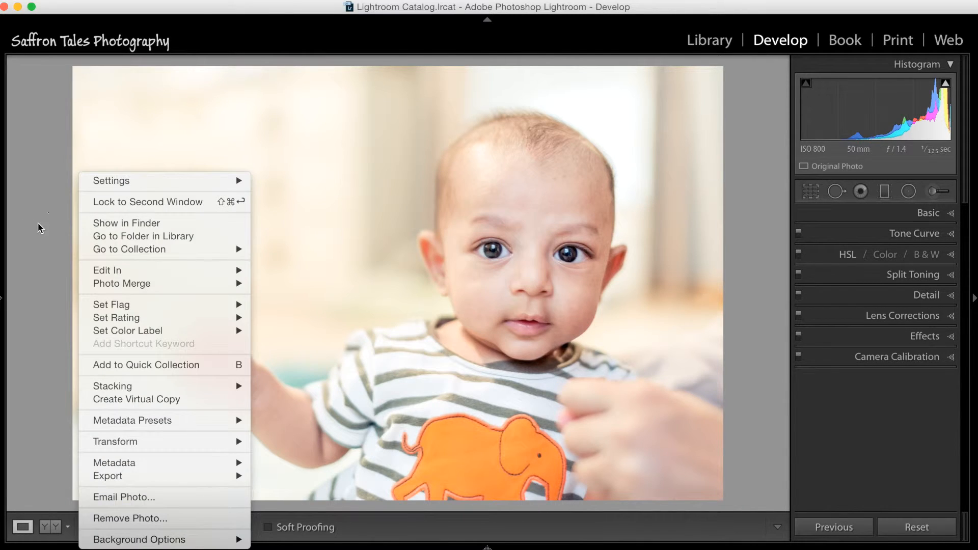
click(39, 228)
Bring up the develop presets and select the User Presets folder.
click(2, 303)
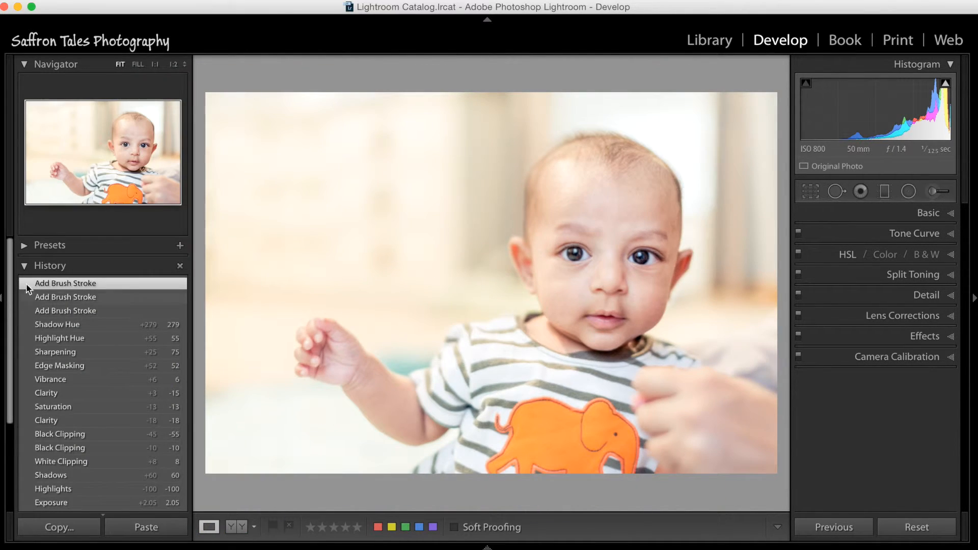
click(37, 266)
click(61, 246)
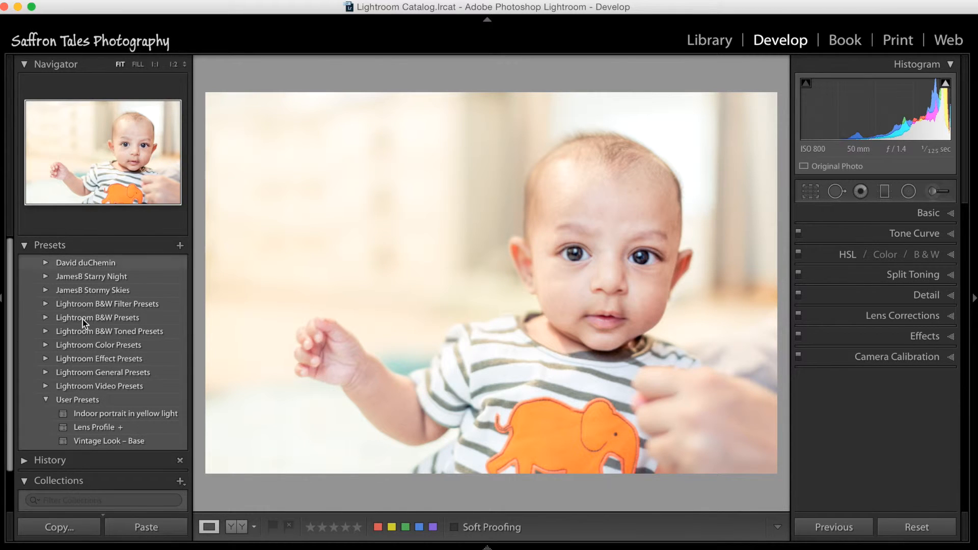
click(90, 401)
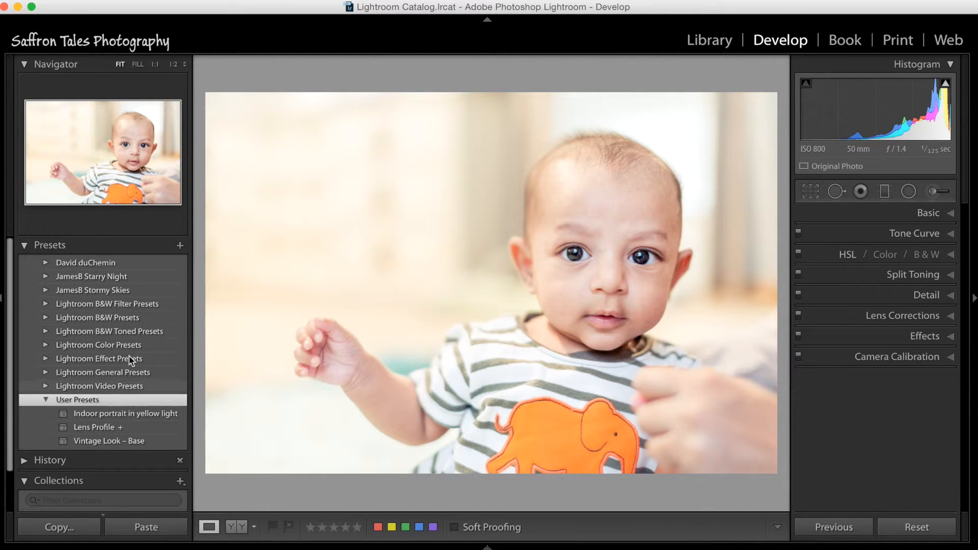
Review which settings a new develop preset in User Presets can store, and cancel without creating it.
click(181, 247)
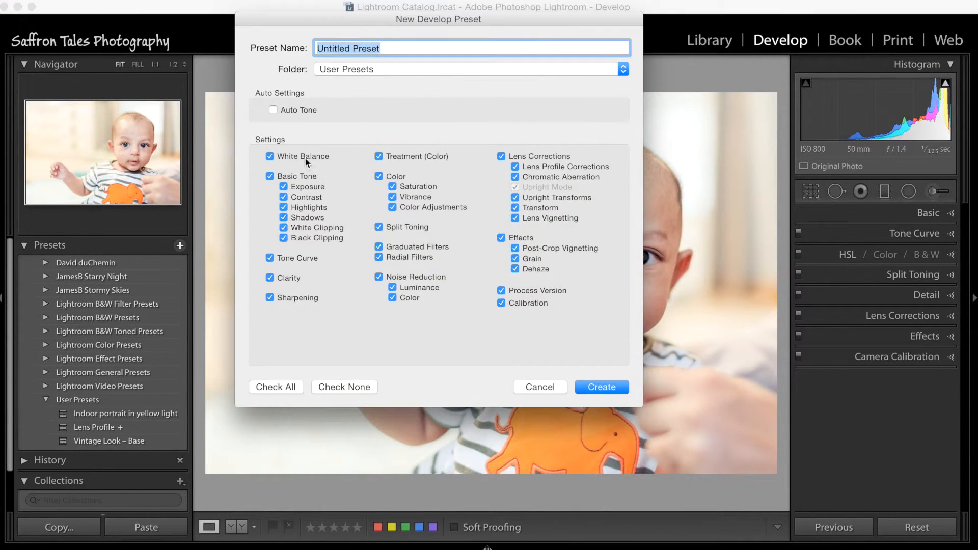
drag(395, 24, 308, 84)
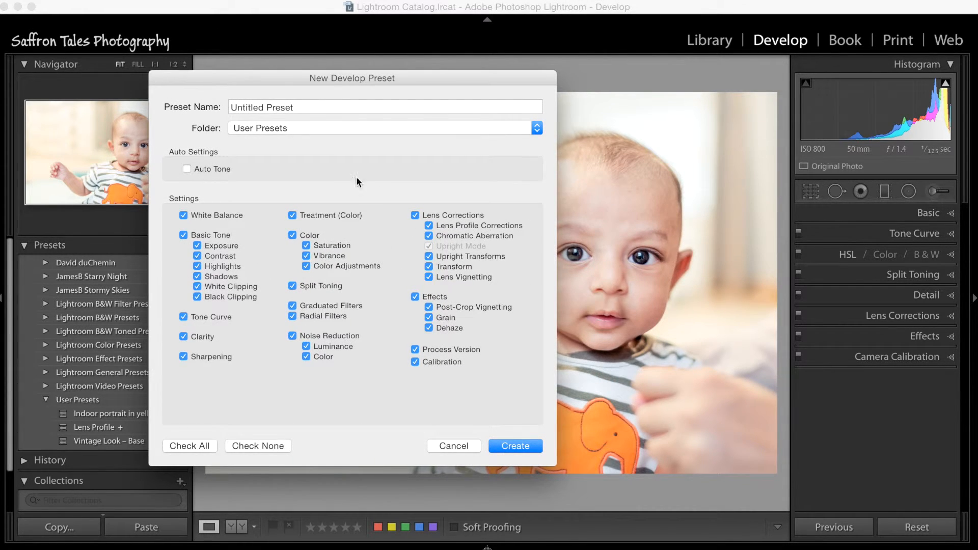
drag(387, 89, 456, 85)
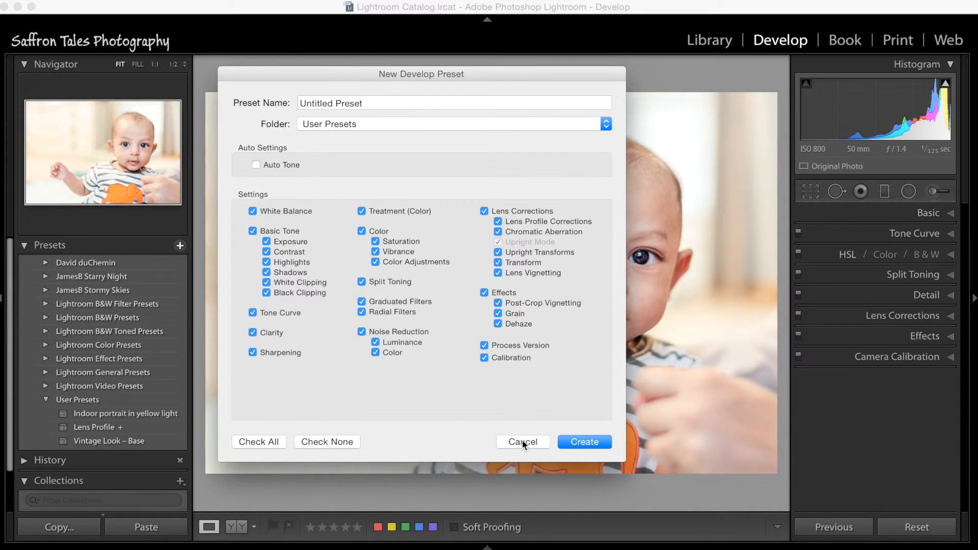
click(556, 444)
click(528, 446)
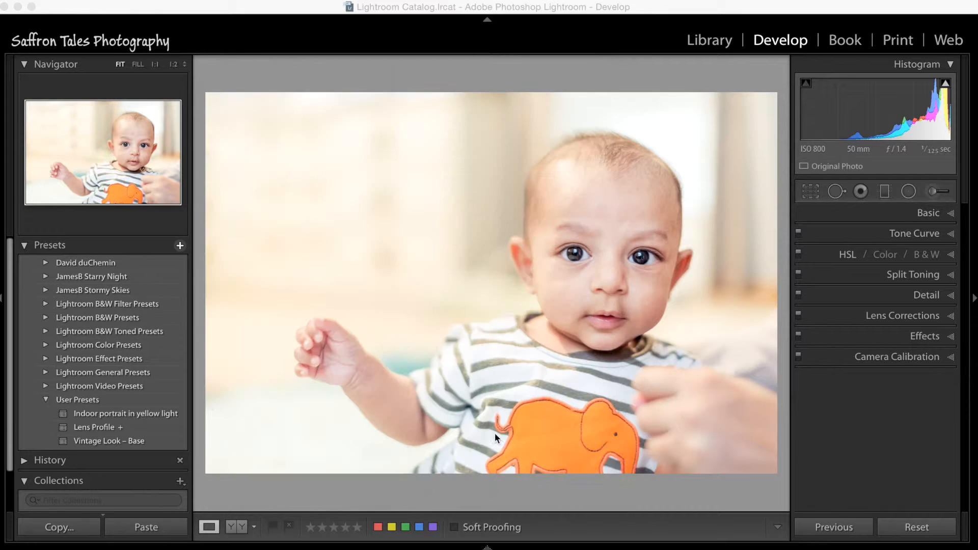
Apply the "Indoor portrait in yellow light" user preset and check the portrait with the adjustment brush options open.
click(158, 419)
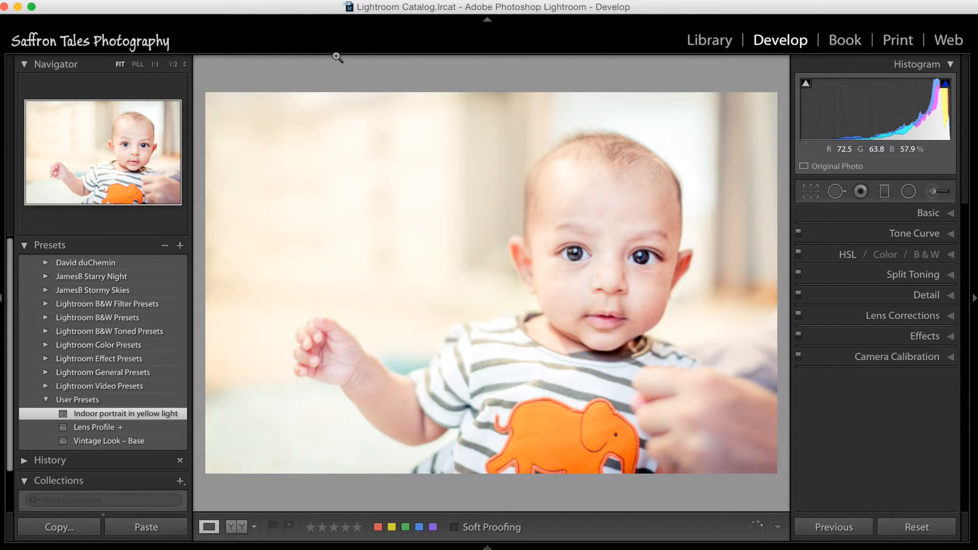
click(2, 300)
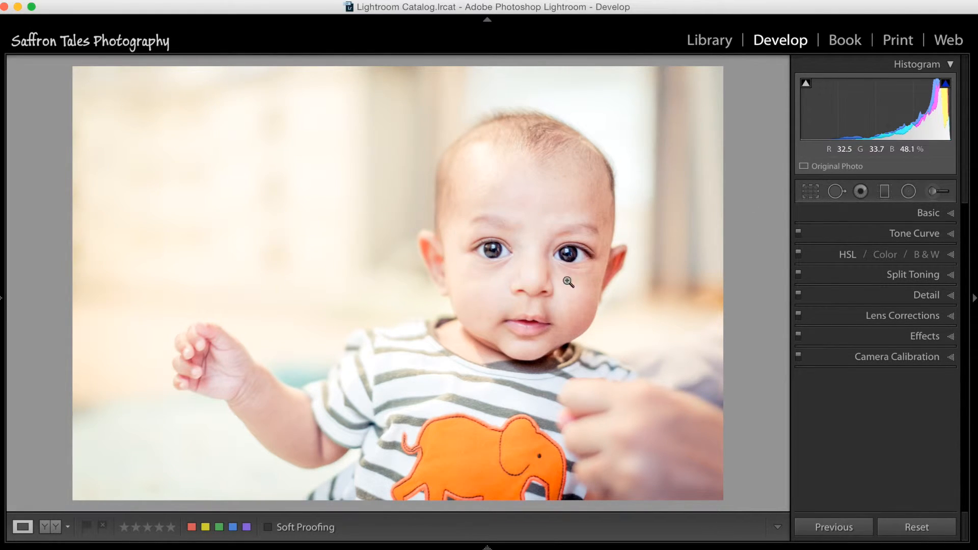
click(935, 195)
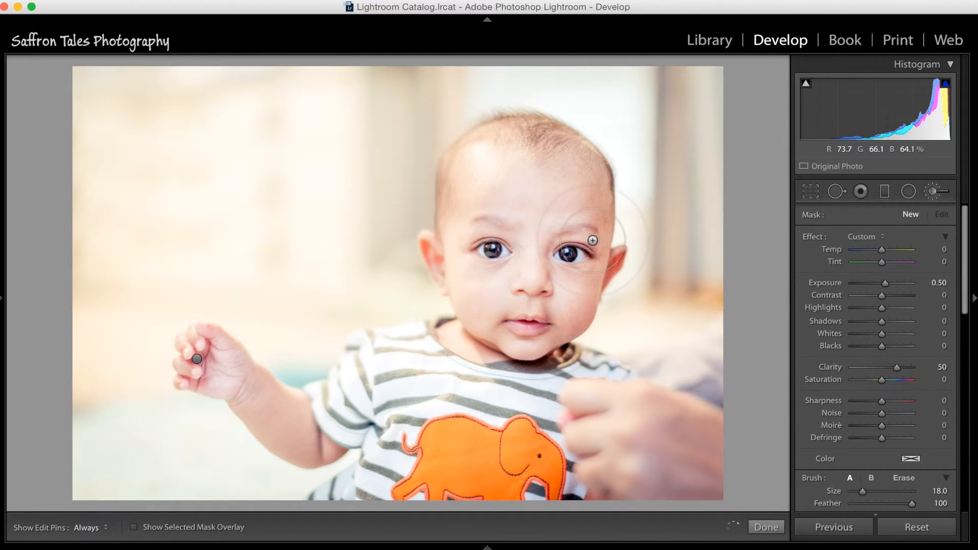
click(934, 194)
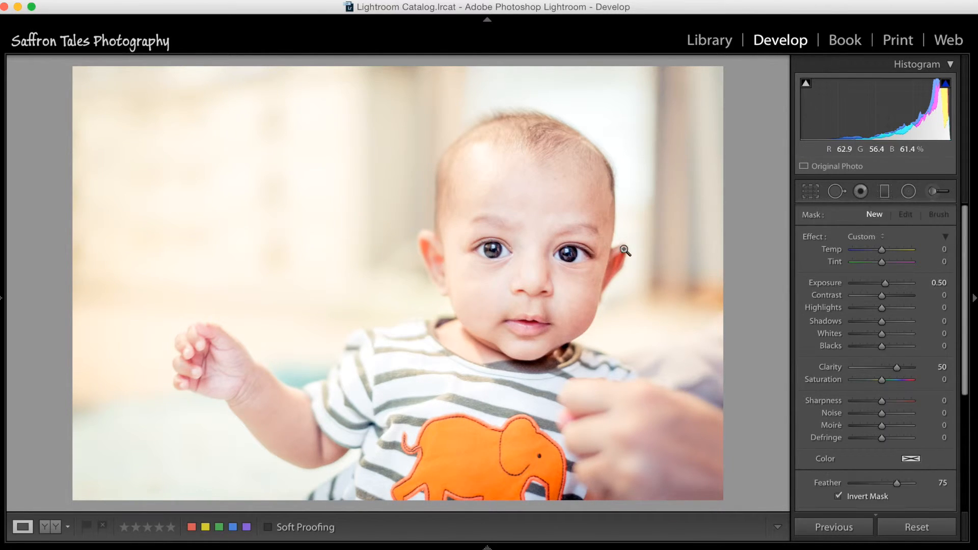
click(935, 195)
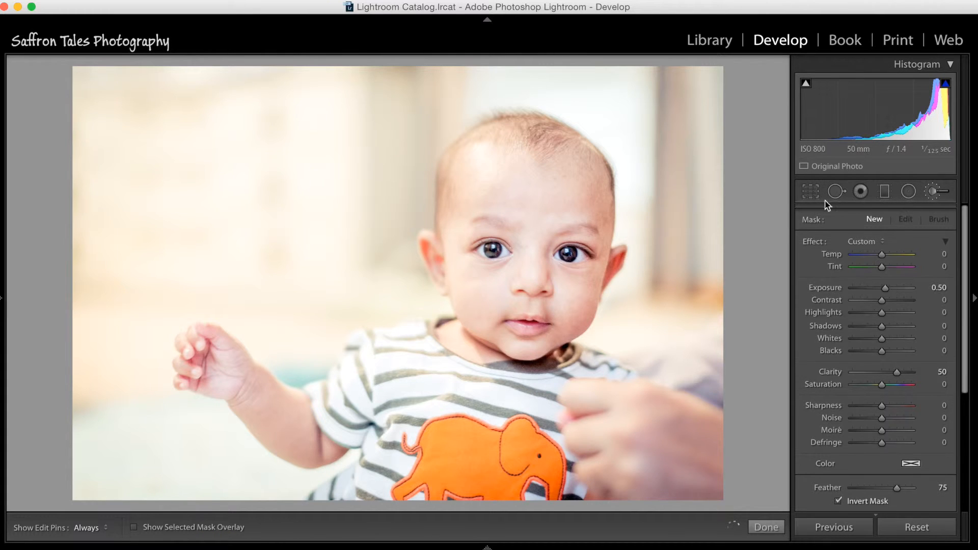
Brush over the baby's face and raised hand with Exposure 0.50 and Clarity 50.
mouse_move(470, 251)
mouse_down()
mouse_move(575, 246)
mouse_move(572, 279)
mouse_up()
mouse_move(511, 326)
mouse_down()
mouse_move(517, 152)
mouse_move(577, 260)
mouse_move(394, 369)
mouse_move(208, 373)
mouse_move(199, 362)
mouse_up()
click(196, 359)
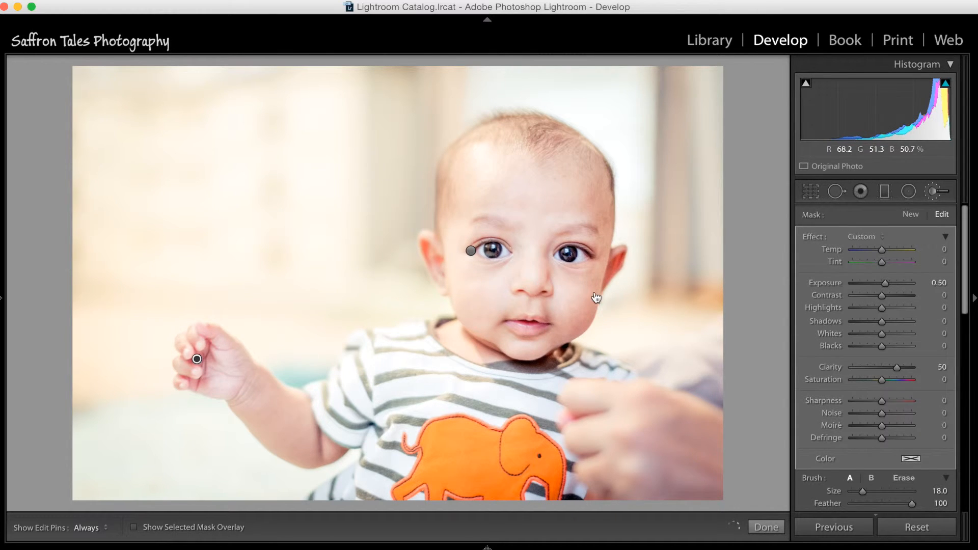
Delete the brush adjustment pin beside the baby's eye and select the pin on the raised hand.
right_click(494, 276)
click(470, 252)
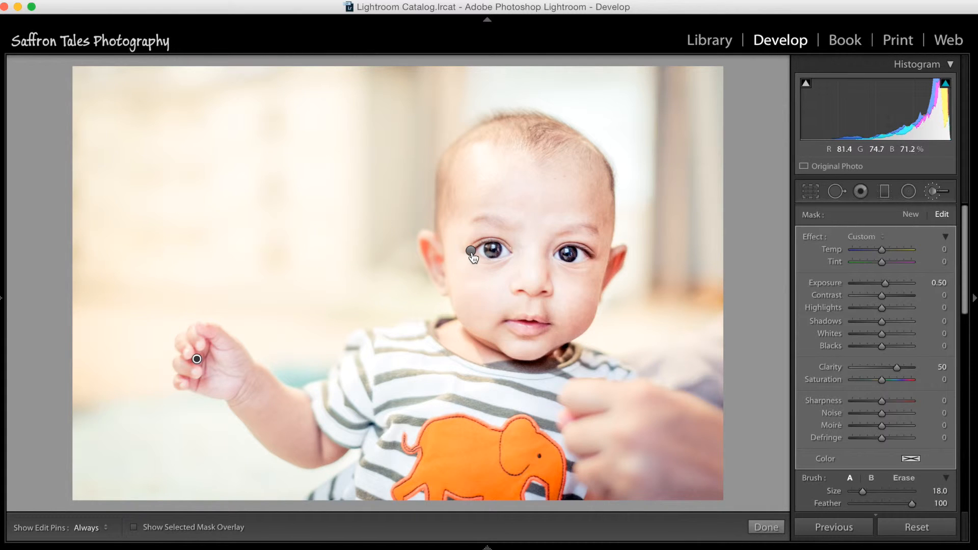
right_click(471, 252)
click(492, 269)
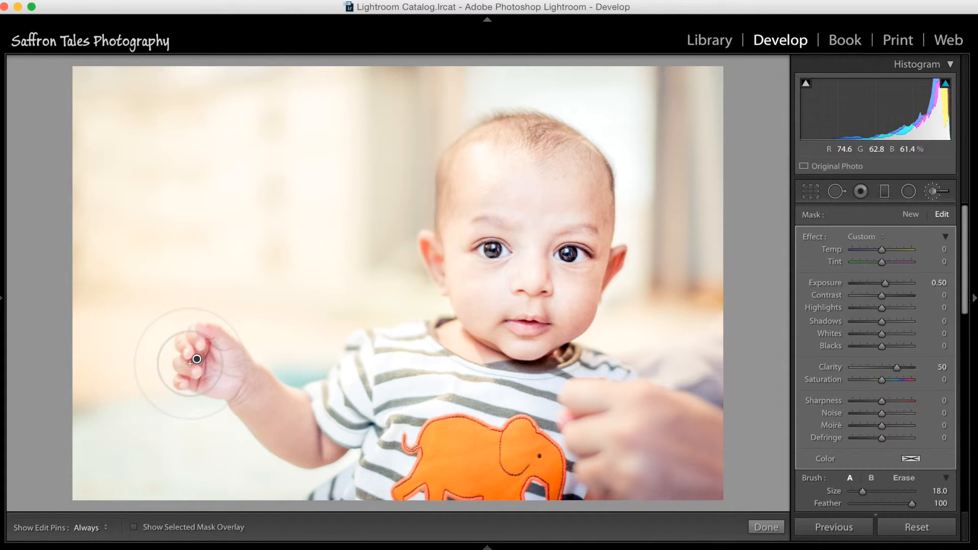
click(197, 358)
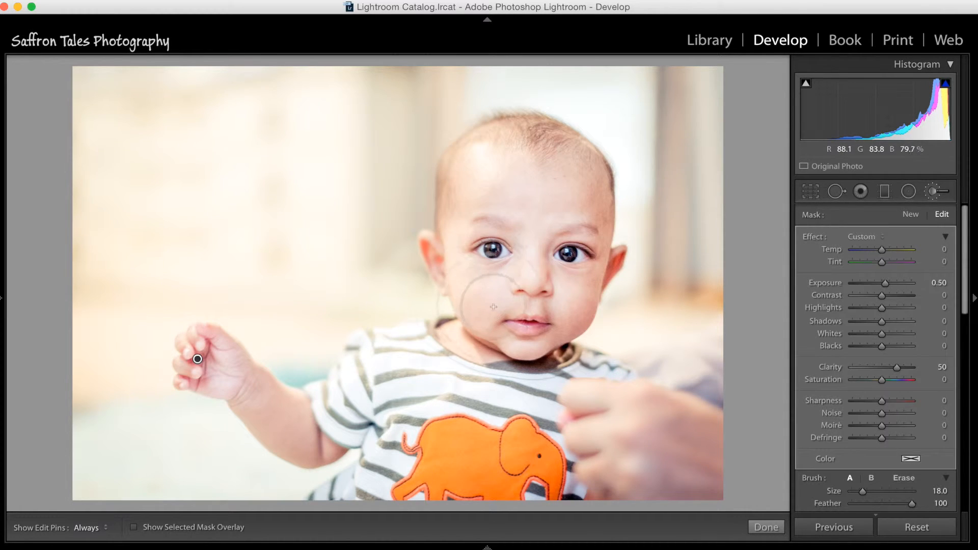
Toggle the visibility of the edit pins to examine the brushed portrait without them.
key(h)
key(h)
key(h)
key(h)
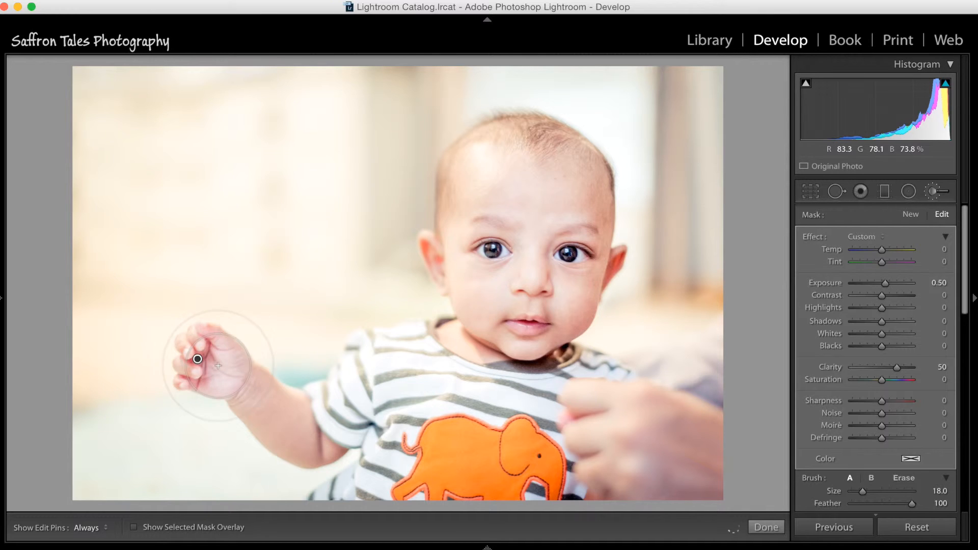
key(h)
key(h)
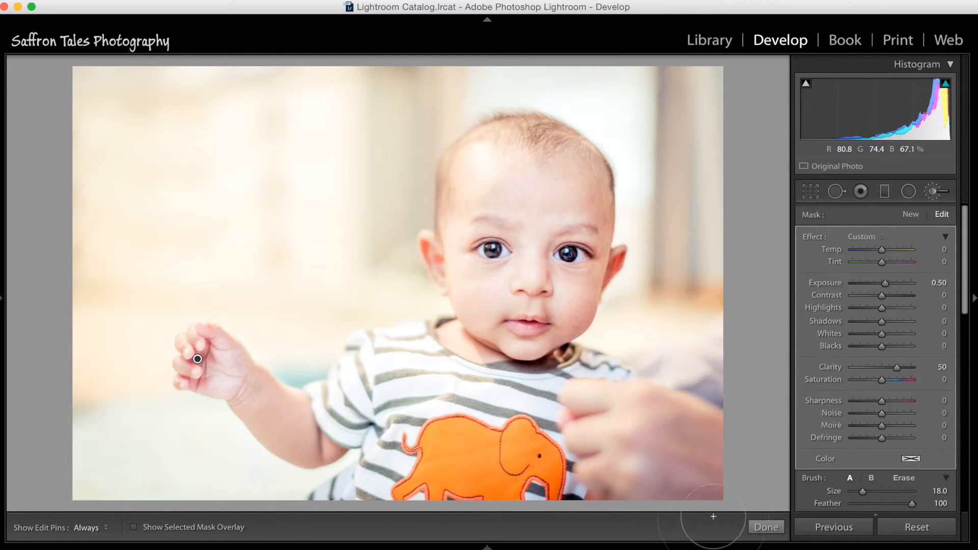
Finish the brush adjustment and compare the portrait with its Before view.
click(766, 527)
key(shift+m)
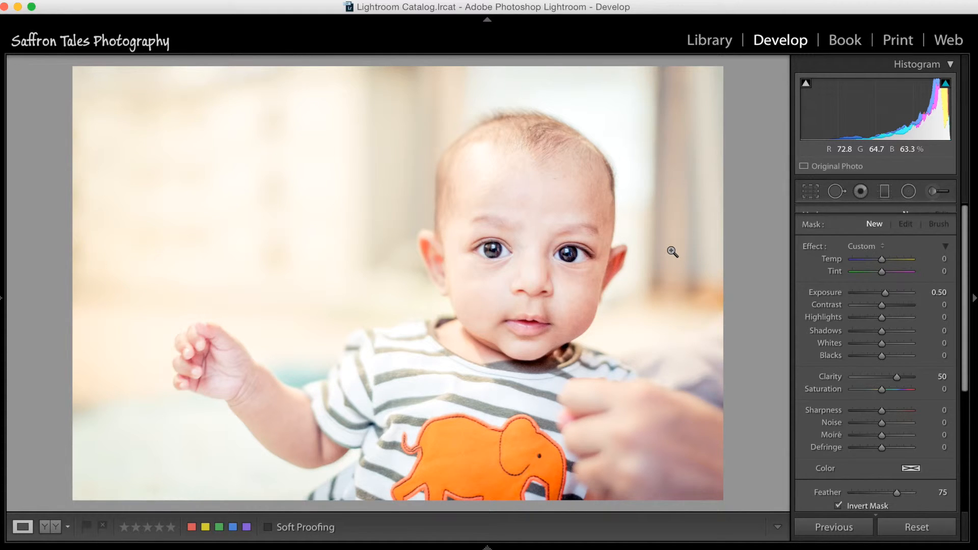
key(backslash)
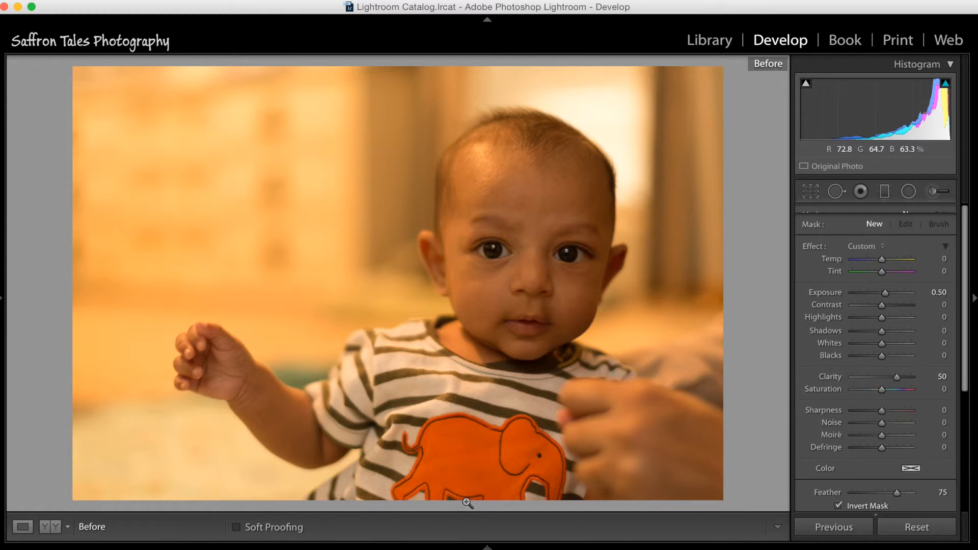
key(backslash)
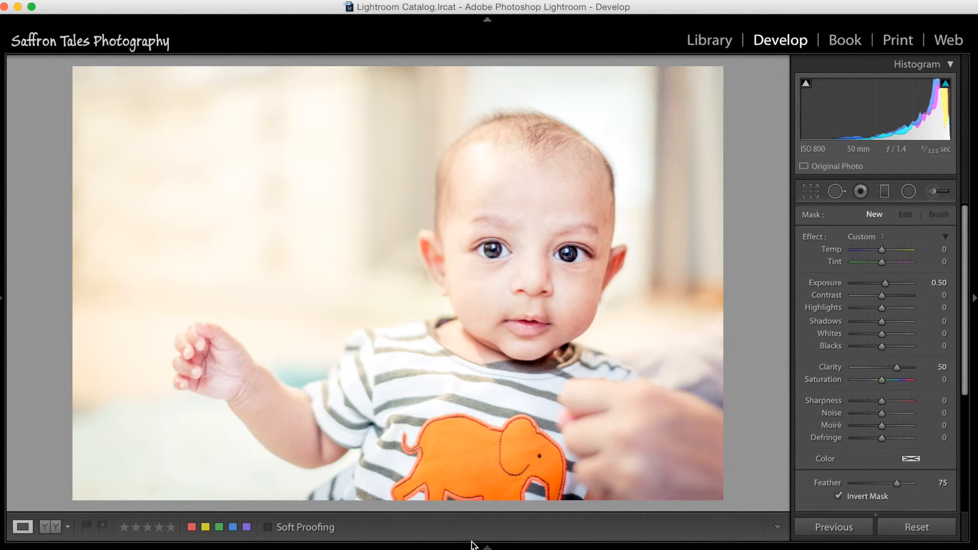
Select all three photos in the filmstrip and synchronize the edited portrait's settings to them, leaving Spot Removal out.
click(472, 545)
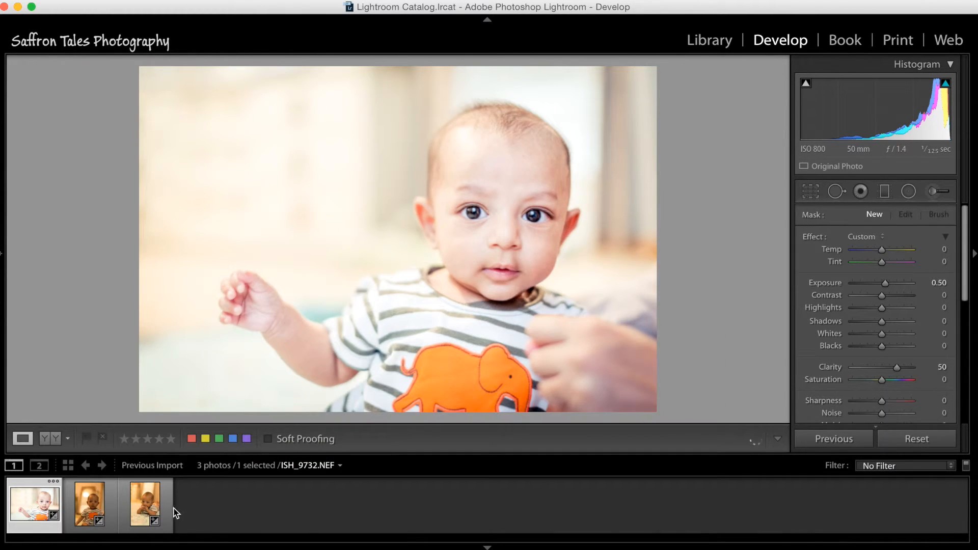
shift+click(135, 510)
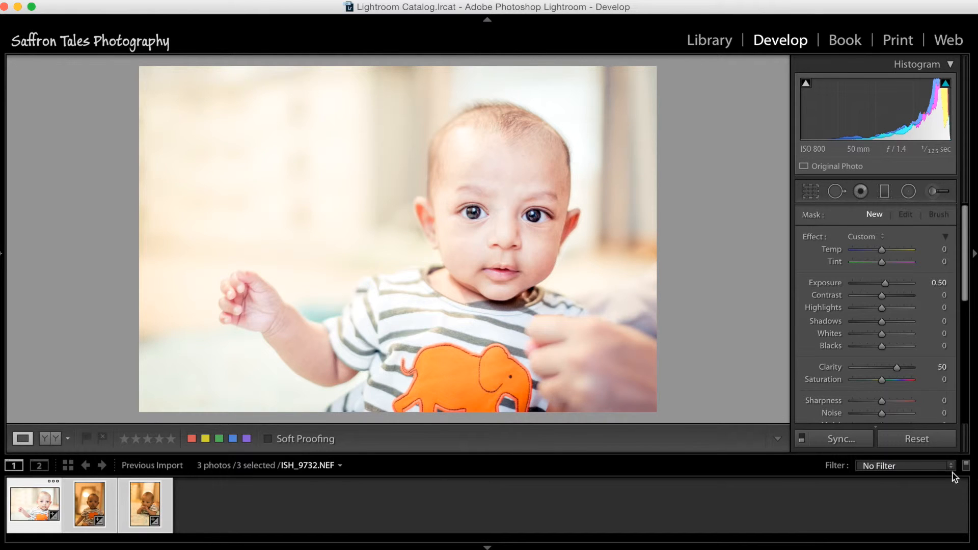
click(839, 440)
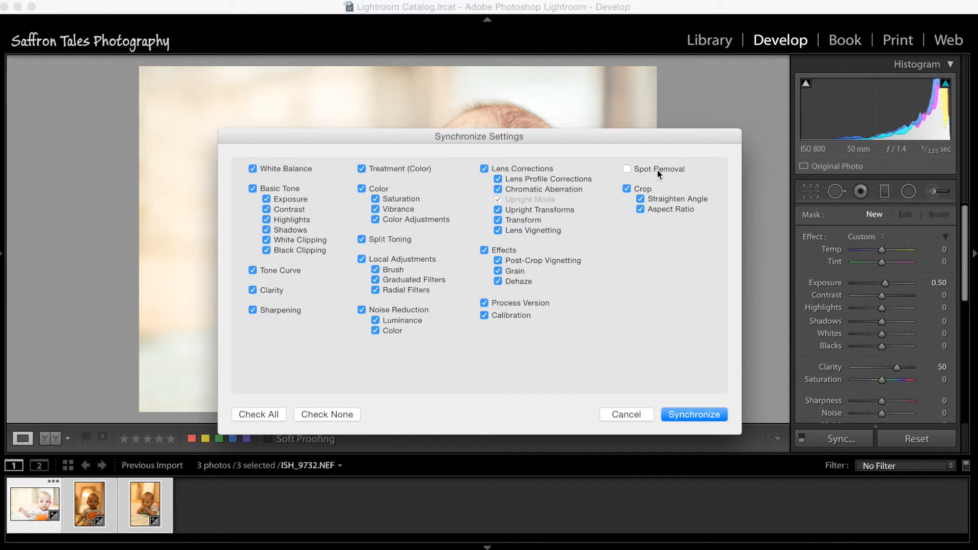
click(707, 416)
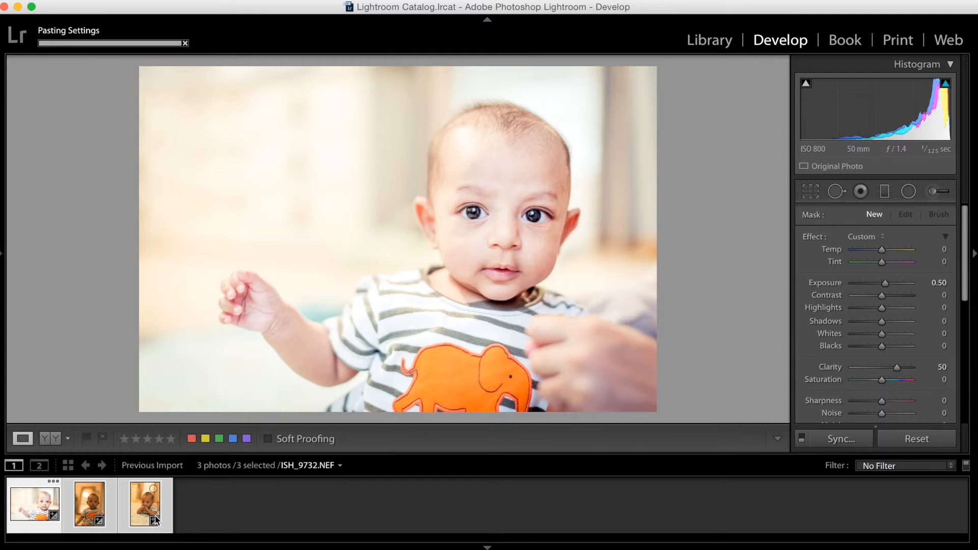
Check the synchronized look on the other two photos and select only ISH_9743.NEF.
click(77, 509)
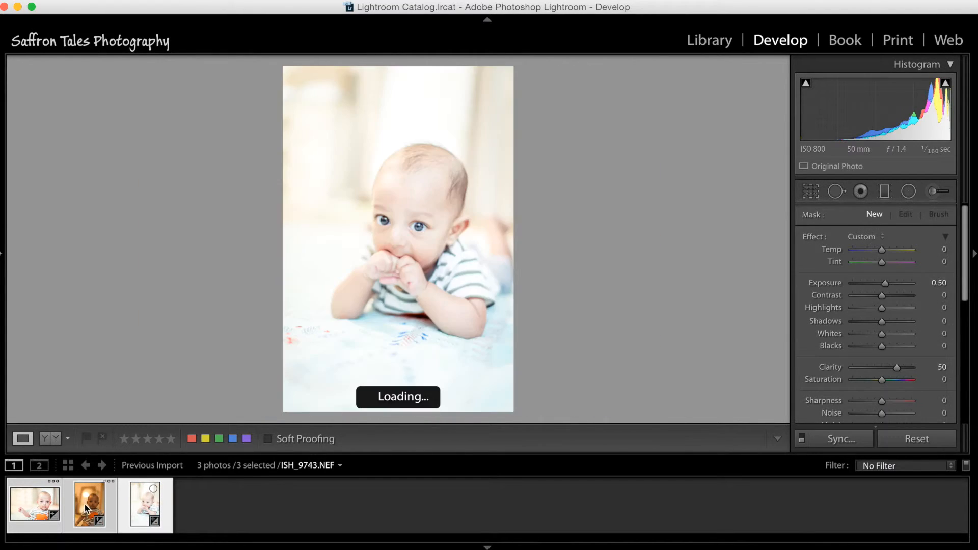
click(89, 508)
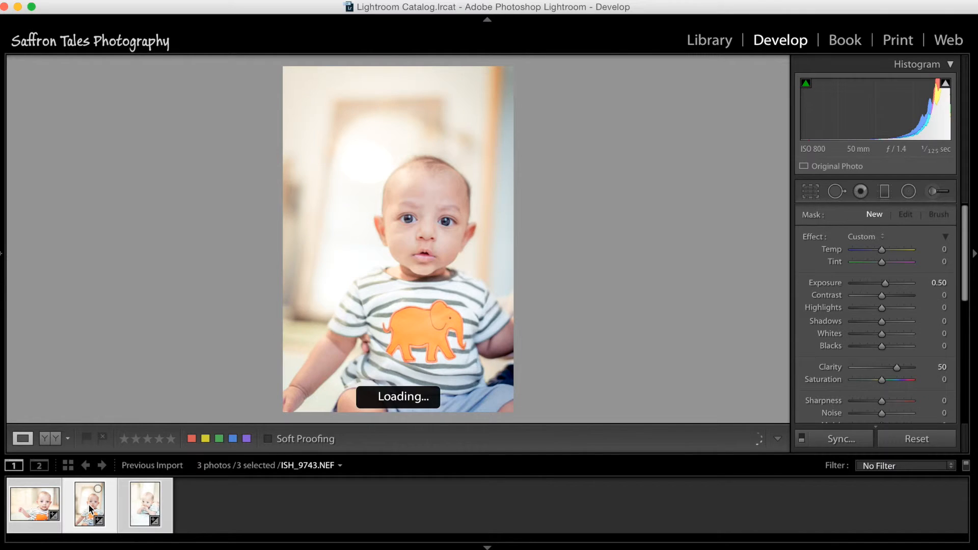
click(218, 503)
click(125, 503)
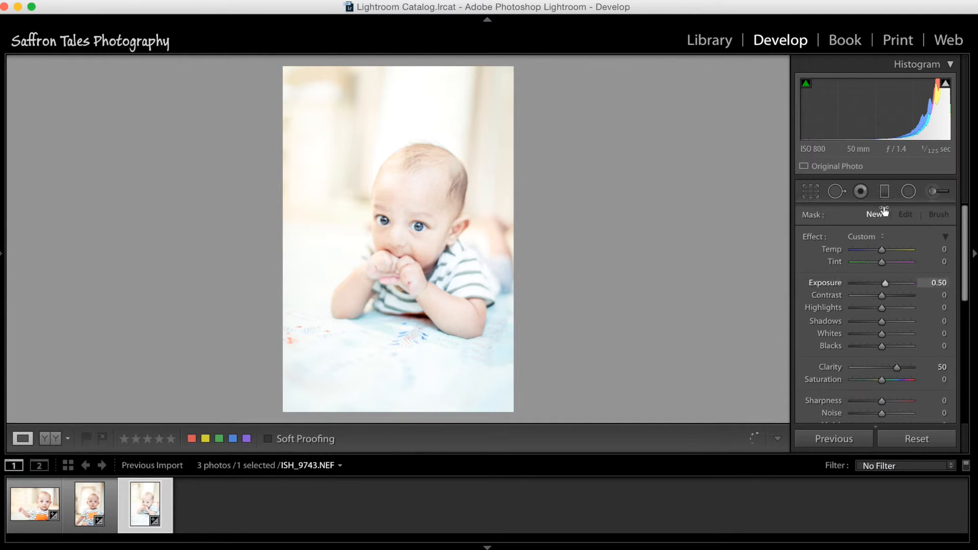
Select the synchronized adjustment brush pin on ISH_9743.NEF and show its mask overlay.
mouse_move(967, 284)
mouse_down()
mouse_move(967, 332)
mouse_move(966, 285)
mouse_up()
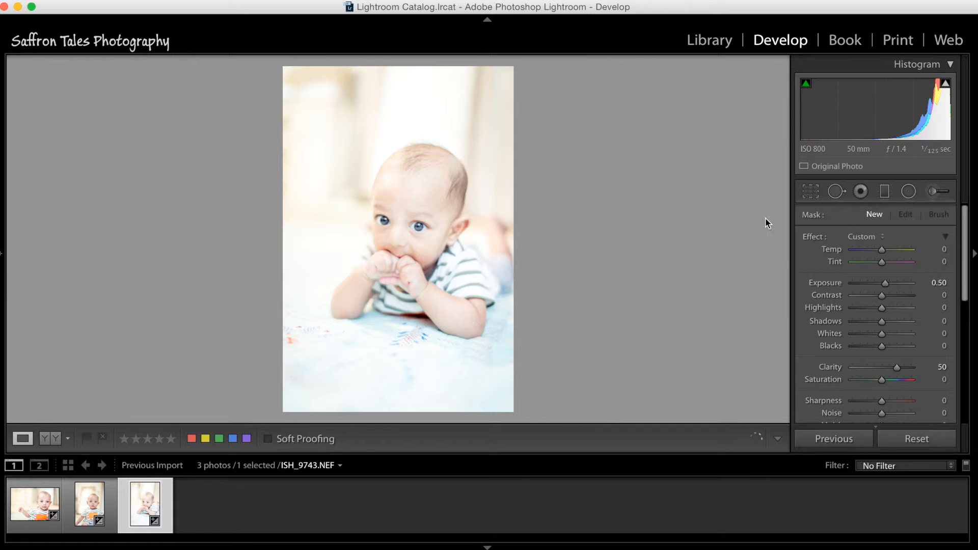
click(934, 192)
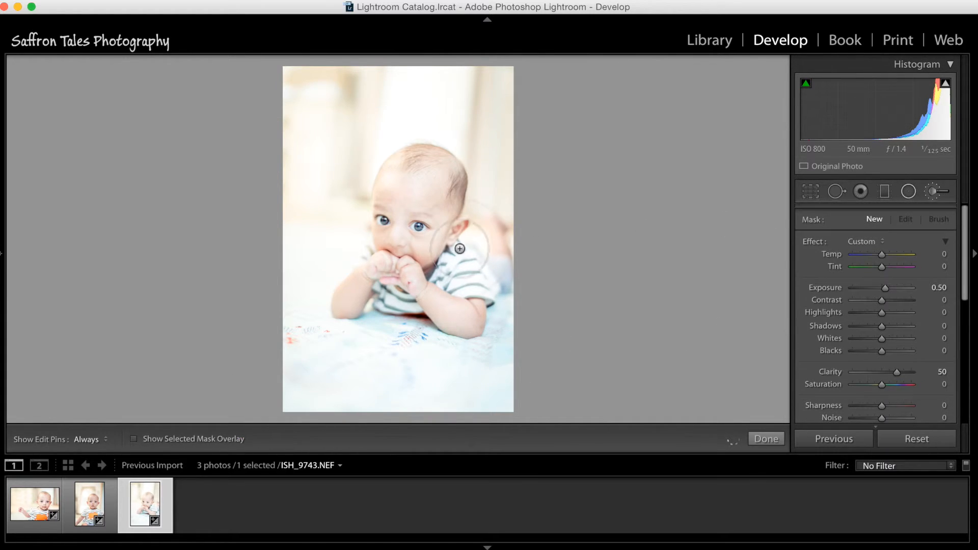
click(439, 346)
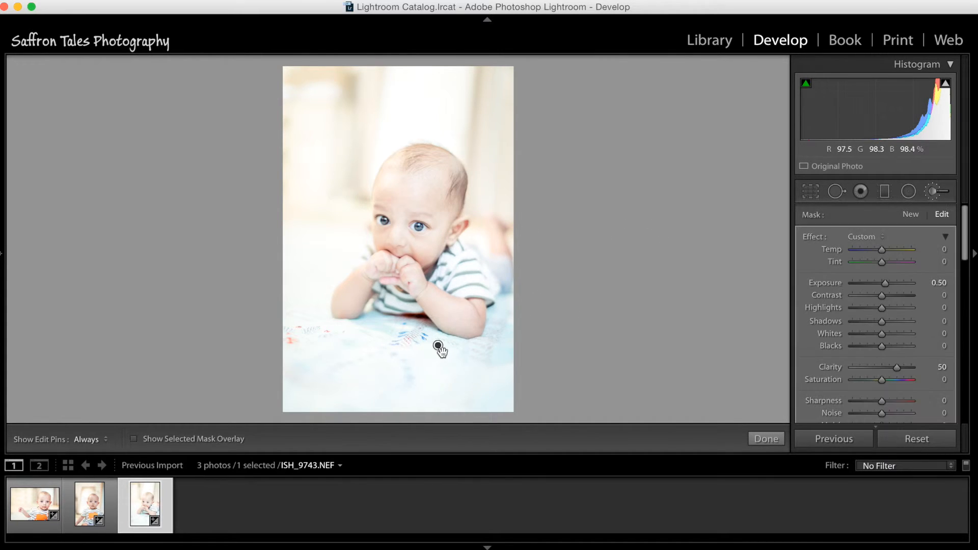
click(201, 435)
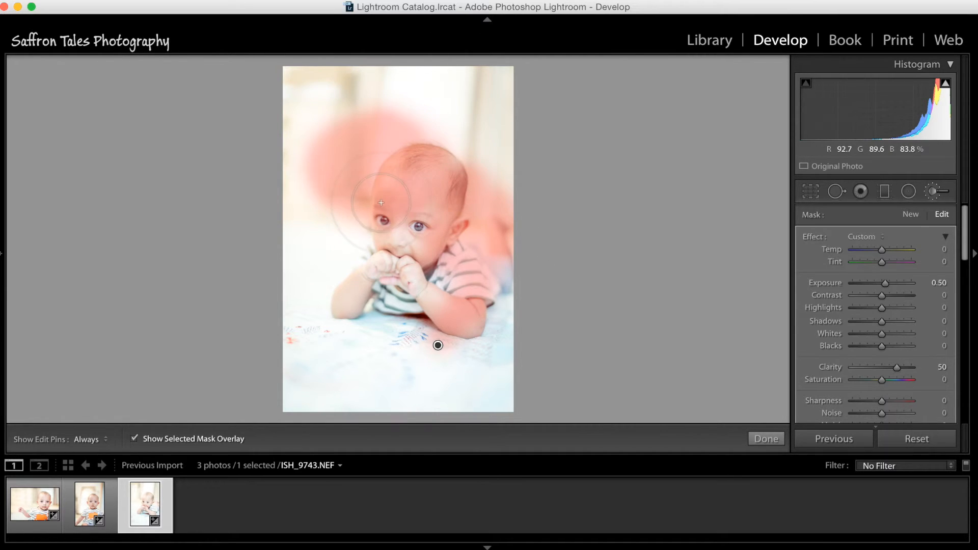
Erase the misplaced brush mask from the background, the baby's shirt and the arm.
key(alt)
mouse_move(330, 142)
mouse_down()
mouse_move(315, 177)
mouse_move(328, 166)
mouse_move(318, 195)
mouse_move(404, 141)
mouse_move(359, 182)
mouse_move(365, 216)
mouse_move(402, 141)
mouse_move(359, 124)
mouse_move(320, 157)
mouse_move(339, 194)
mouse_move(358, 159)
mouse_move(469, 133)
mouse_move(517, 199)
mouse_move(488, 270)
mouse_move(471, 209)
mouse_move(498, 224)
mouse_move(407, 219)
mouse_move(432, 196)
mouse_move(415, 174)
mouse_move(359, 209)
mouse_move(390, 201)
mouse_move(314, 167)
mouse_move(399, 193)
mouse_move(368, 218)
mouse_move(436, 211)
mouse_move(477, 189)
mouse_move(460, 217)
mouse_move(491, 229)
mouse_up()
mouse_move(467, 301)
mouse_down()
mouse_move(517, 254)
mouse_move(383, 217)
mouse_move(473, 222)
mouse_up()
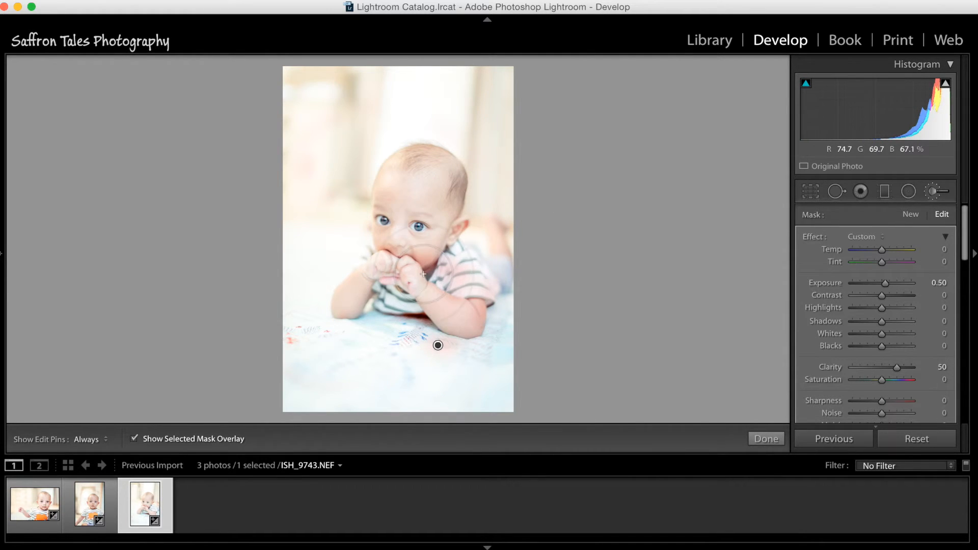
Paint the brush mask over the baby's face, hands and arms, and finish the adjustment.
mouse_move(439, 289)
mouse_down()
mouse_move(449, 225)
mouse_move(394, 213)
mouse_move(390, 222)
mouse_move(402, 249)
mouse_move(390, 214)
mouse_move(399, 174)
mouse_move(418, 162)
mouse_move(425, 217)
mouse_up()
mouse_move(410, 258)
mouse_down()
mouse_move(402, 183)
mouse_move(405, 245)
mouse_move(350, 293)
mouse_up()
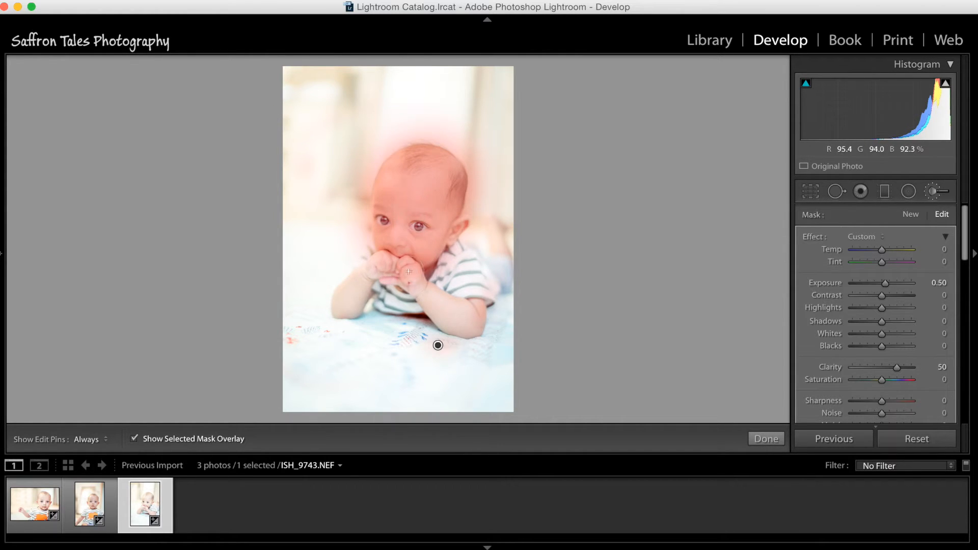
mouse_move(404, 277)
mouse_down()
mouse_move(374, 274)
mouse_move(356, 295)
mouse_move(450, 288)
mouse_move(457, 313)
mouse_move(475, 322)
mouse_move(473, 302)
mouse_move(369, 285)
mouse_move(345, 297)
mouse_up()
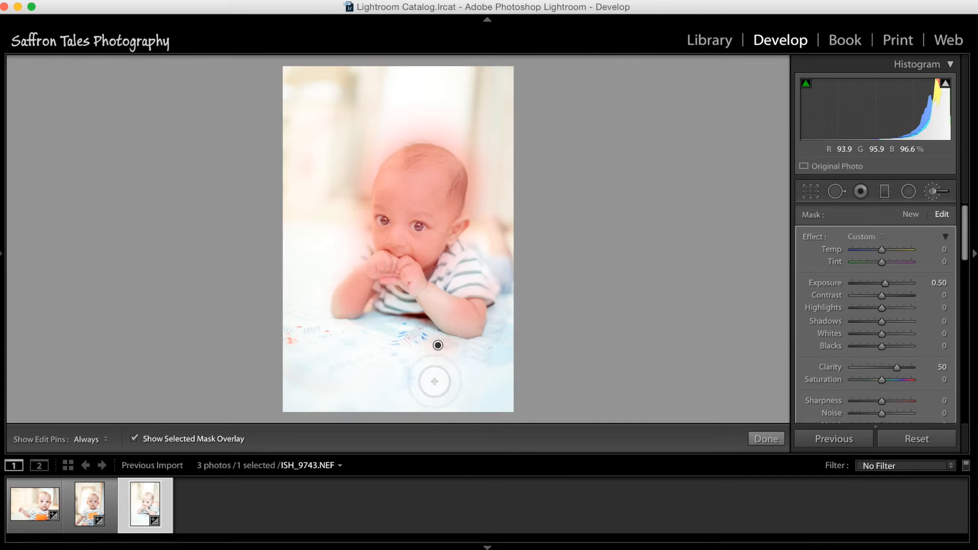
click(754, 436)
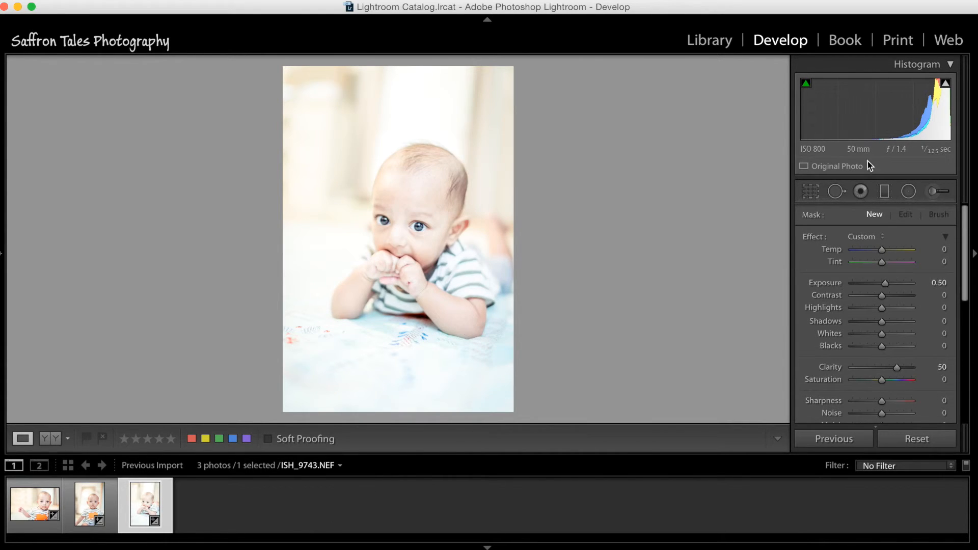
Lower the Basic Exposure of ISH_9743.NEF to +1.75.
drag(964, 301, 960, 366)
click(936, 367)
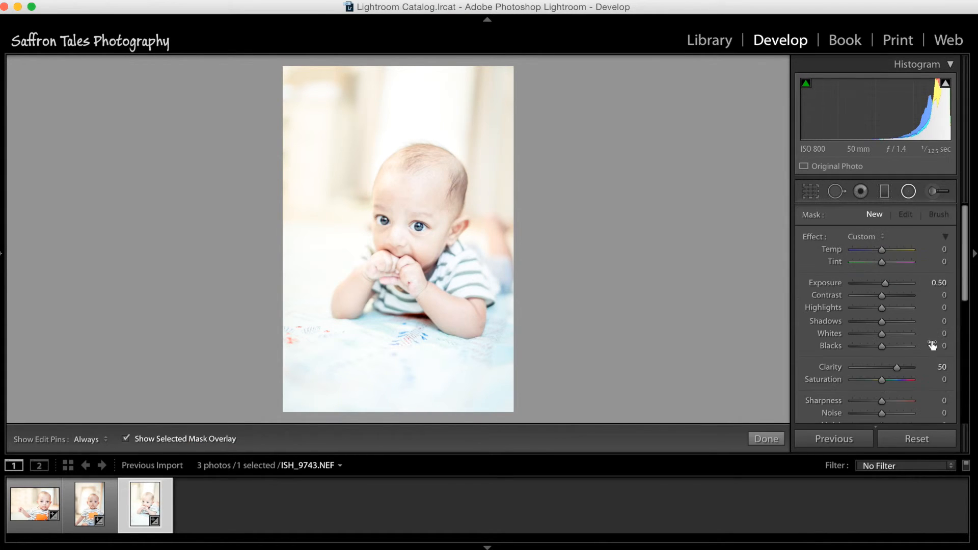
drag(965, 293, 961, 375)
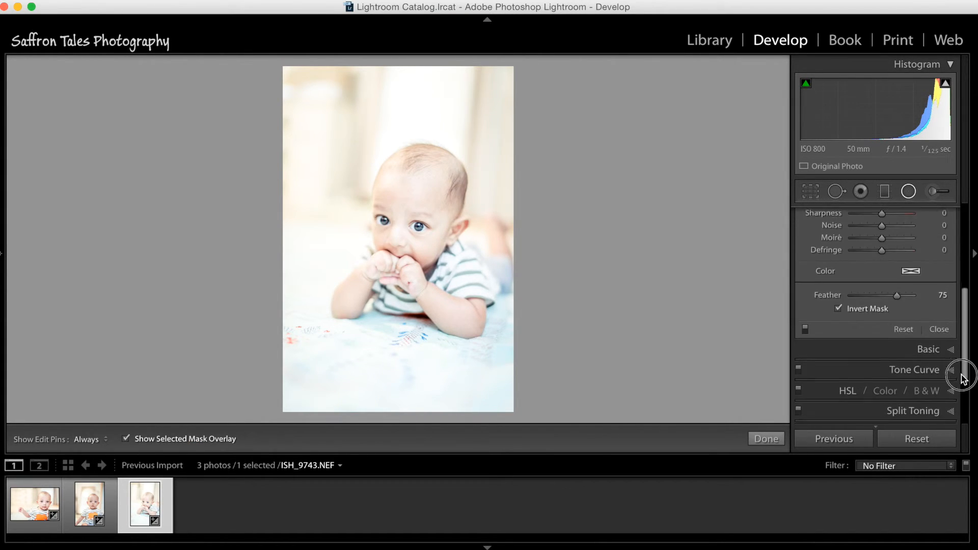
click(931, 353)
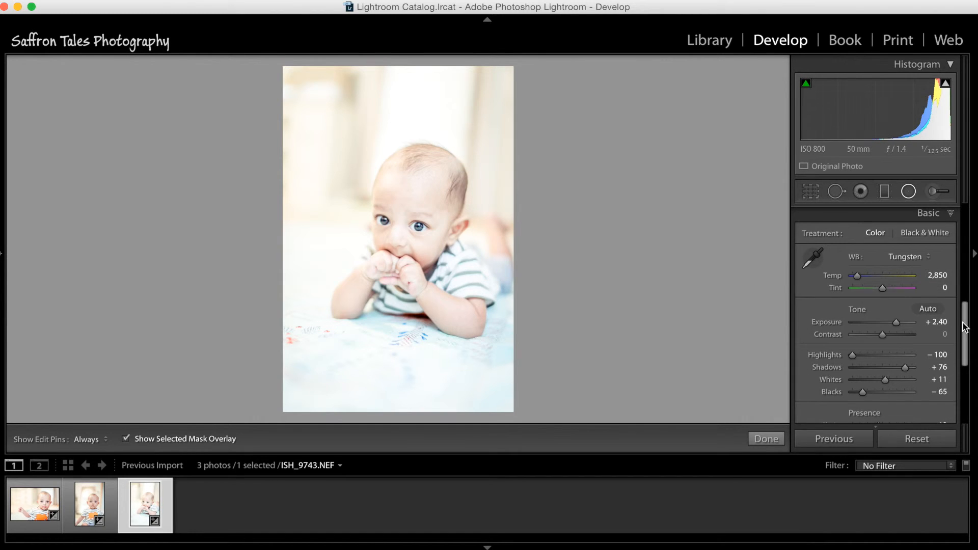
click(969, 294)
click(939, 308)
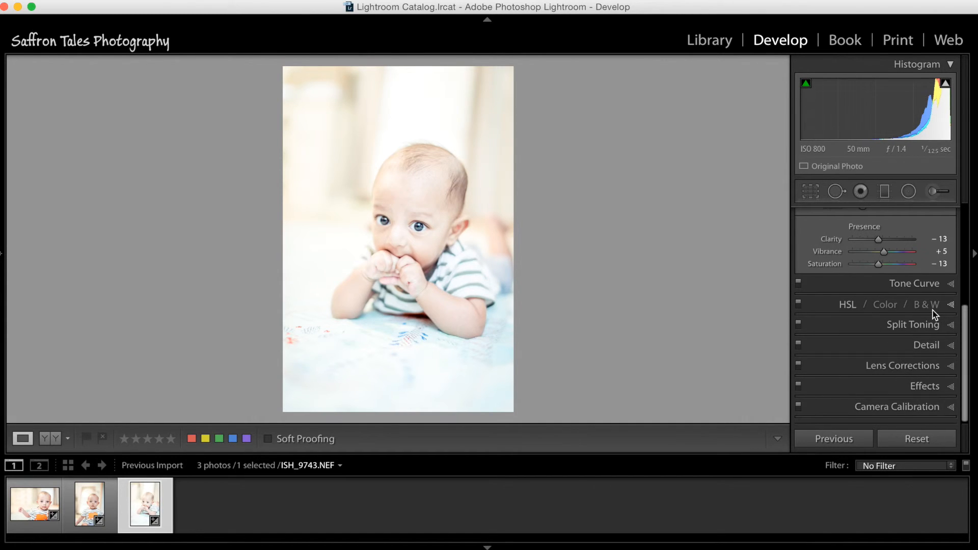
drag(963, 333, 967, 264)
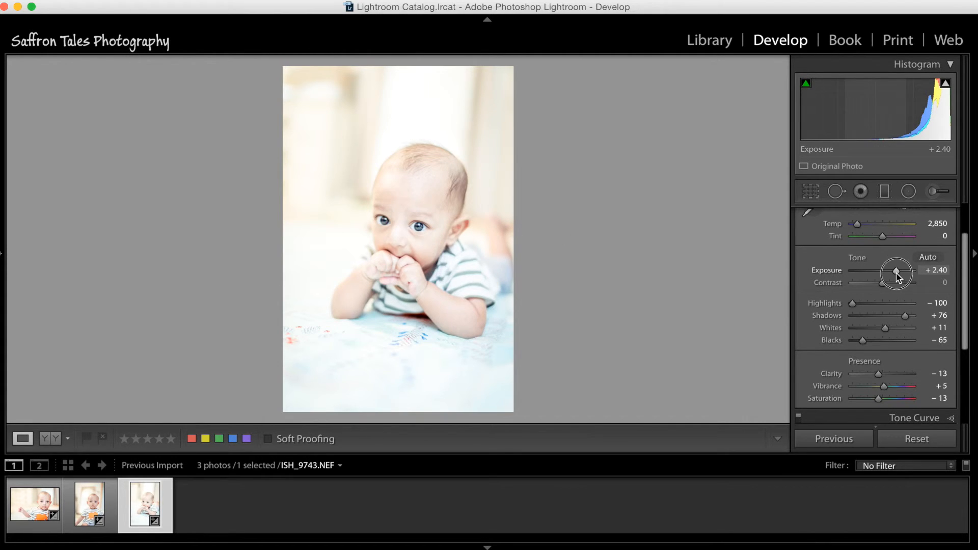
drag(897, 275, 895, 275)
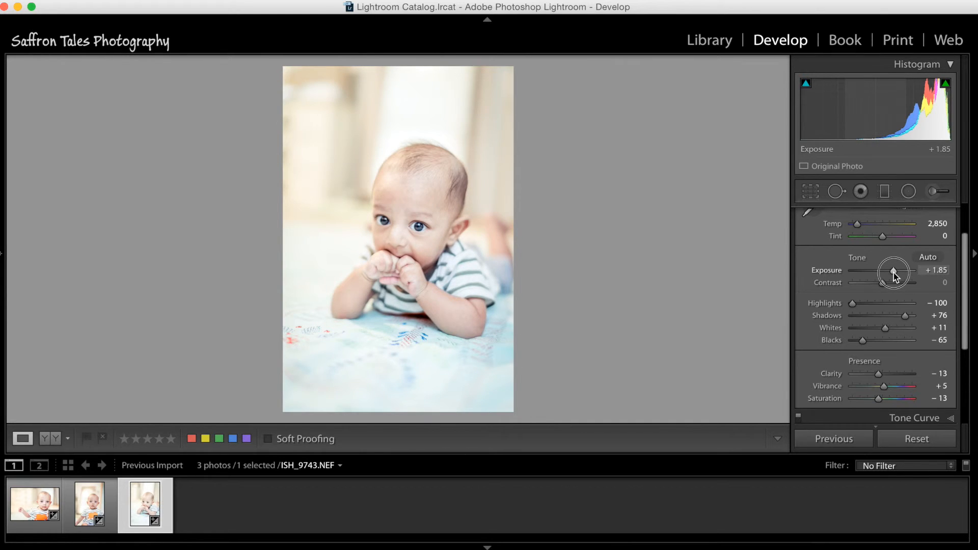
drag(895, 275, 893, 275)
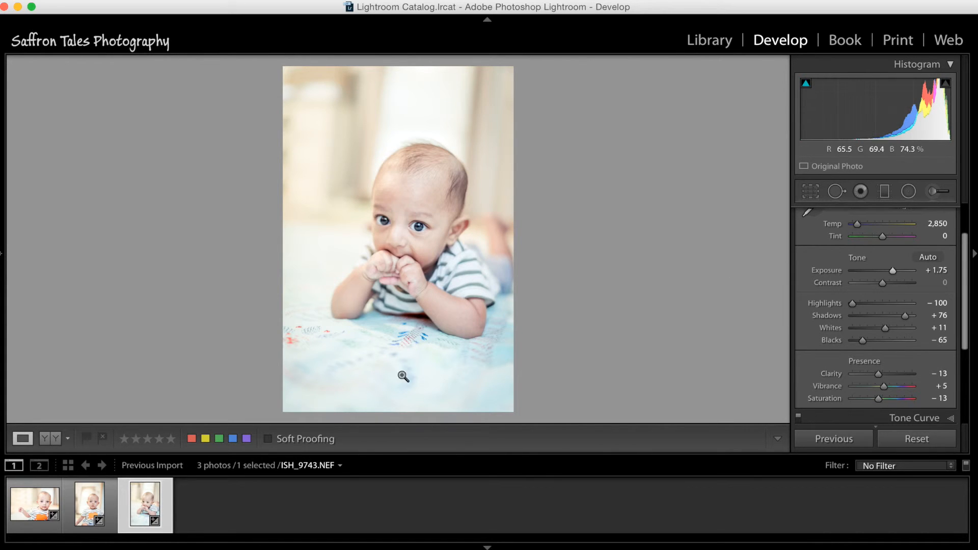
Open ISH_9735.NEF with the adjustment brush and delete its synchronized brush pin in the background.
click(92, 504)
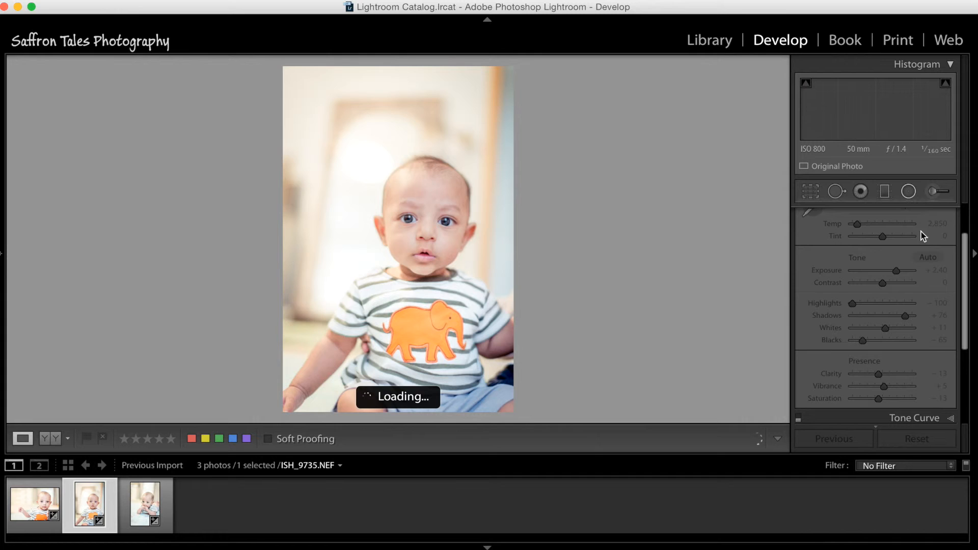
click(929, 195)
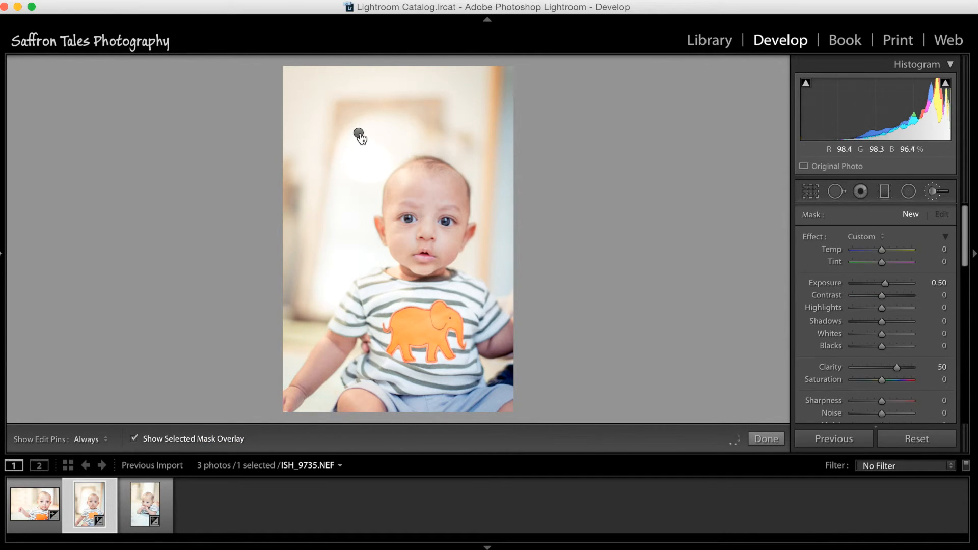
click(359, 133)
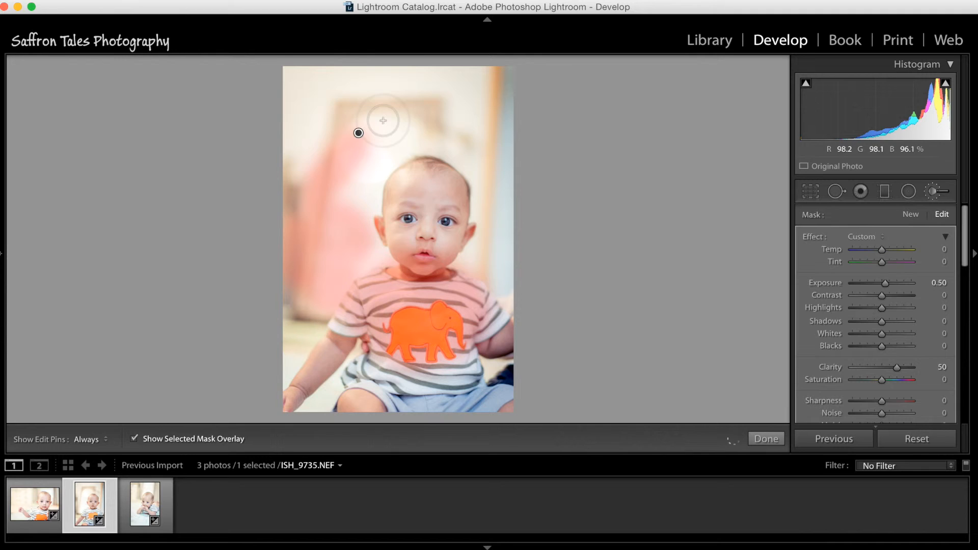
right_click(359, 133)
click(373, 154)
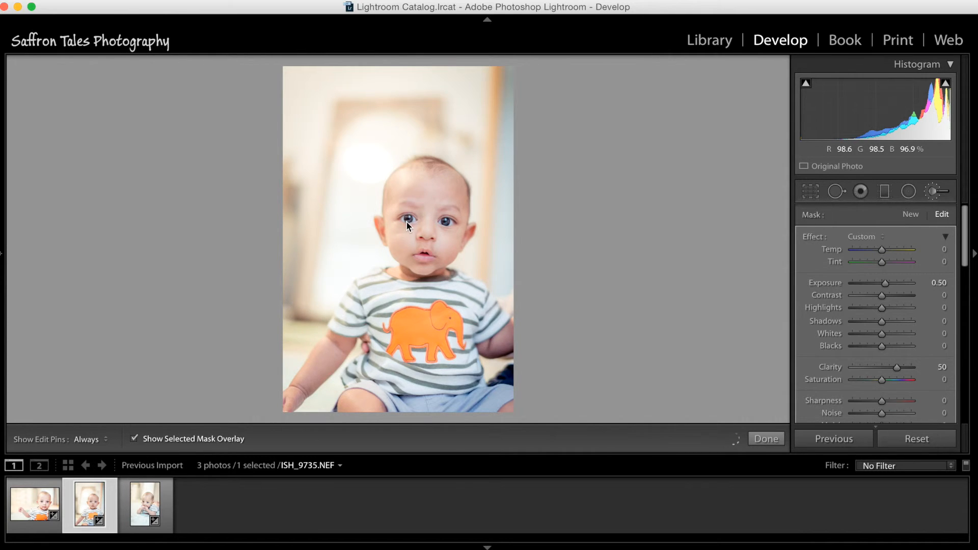
Paint a new brush mask over the baby's face, finish the brush adjustment, and raise the photo's Basic Exposure to +2.60.
mouse_move(401, 239)
mouse_down()
mouse_move(415, 197)
mouse_move(418, 217)
mouse_move(452, 231)
mouse_move(436, 254)
mouse_move(456, 239)
mouse_move(452, 201)
mouse_move(426, 183)
mouse_move(404, 199)
mouse_move(438, 176)
mouse_move(458, 204)
mouse_move(428, 265)
mouse_up()
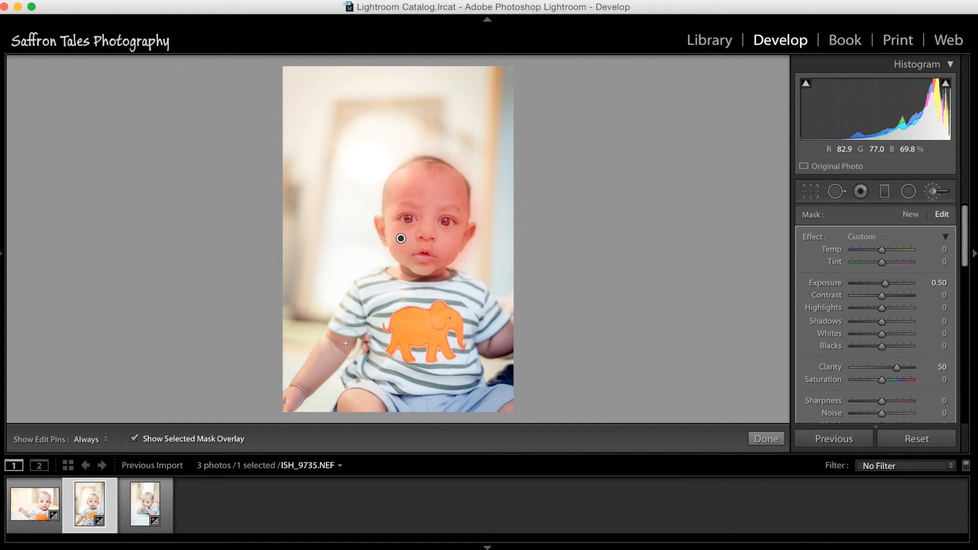
key(h)
click(769, 441)
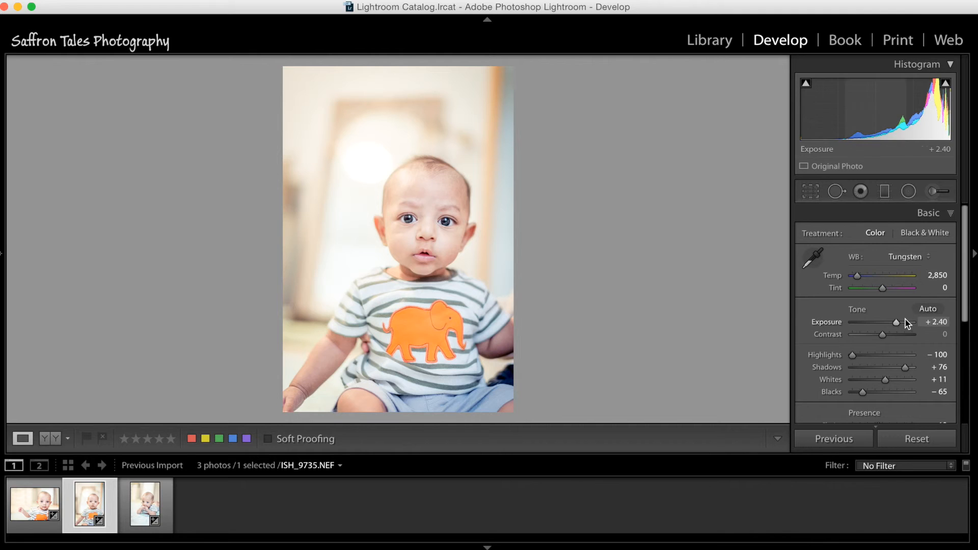
drag(896, 324, 898, 325)
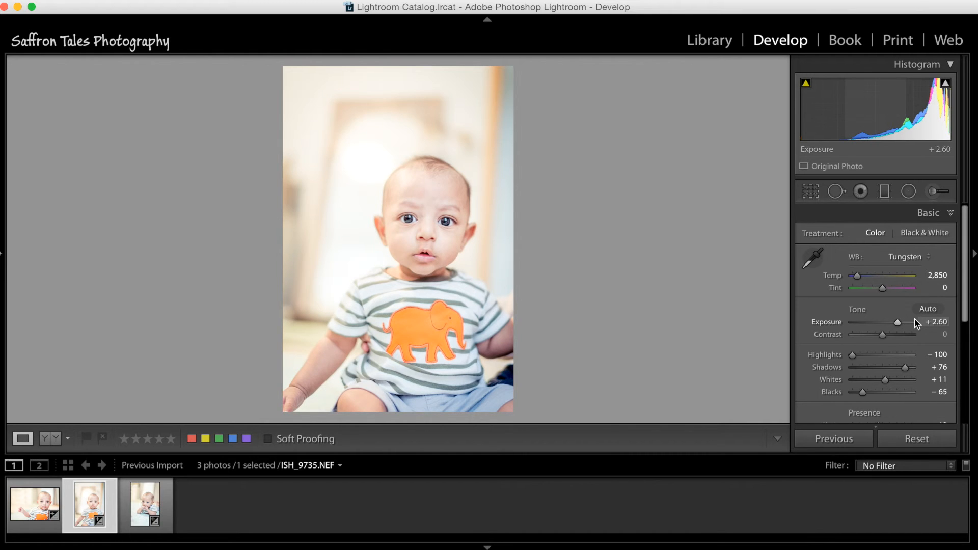
Hide the filmstrip to enlarge the photo, then slightly straighten it with the crop tool and apply the crop.
click(484, 545)
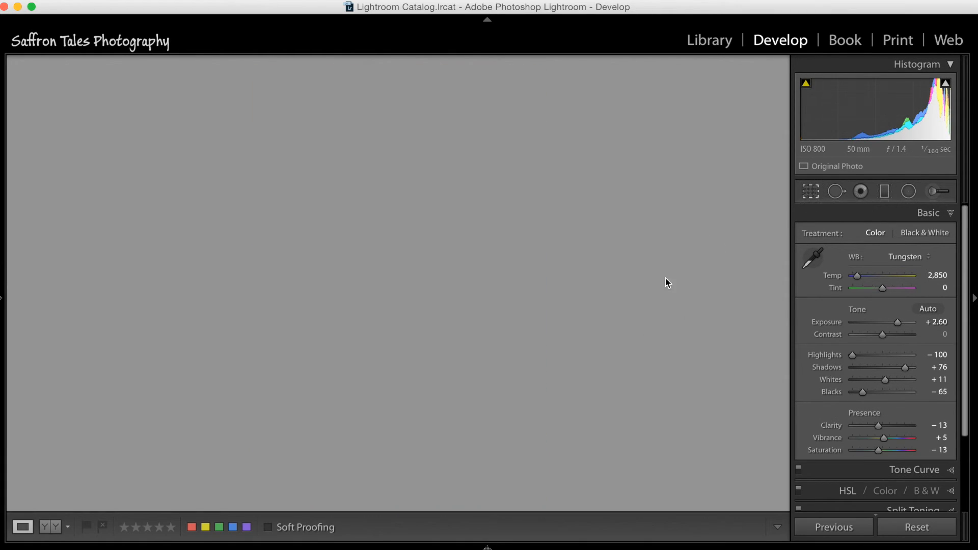
key(r)
drag(572, 423, 615, 425)
click(765, 526)
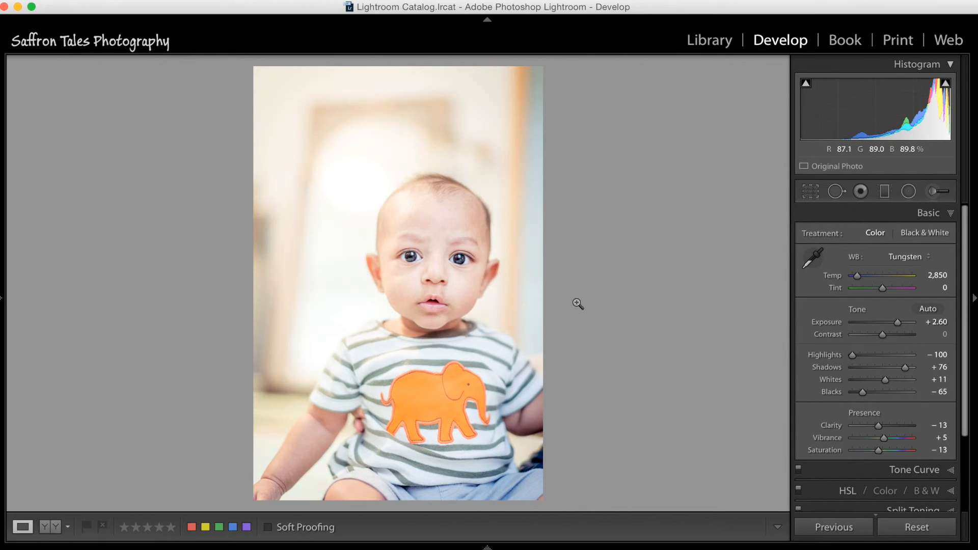
Compare the edited ISH_9735.NEF with its original version, return to the edit, and view the following photo.
key(backslash)
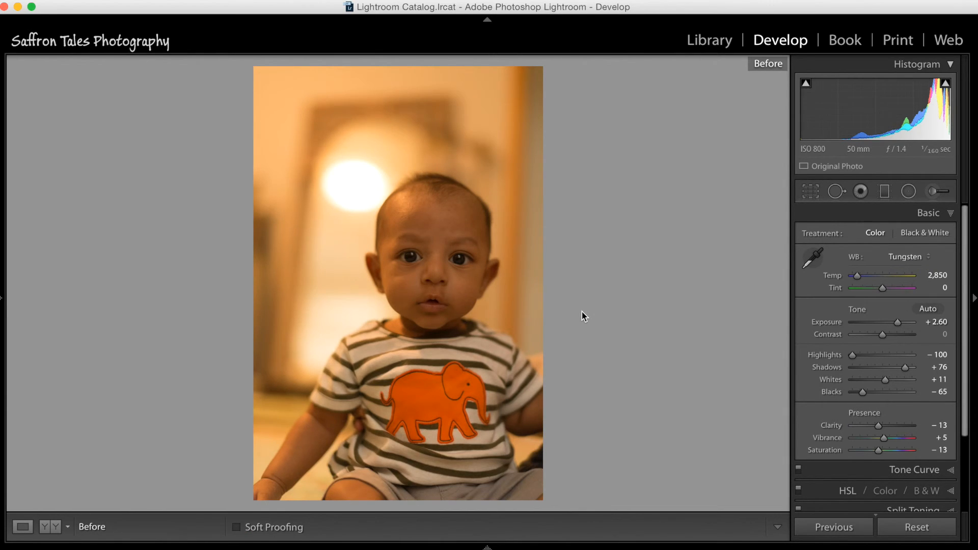
key(backslash)
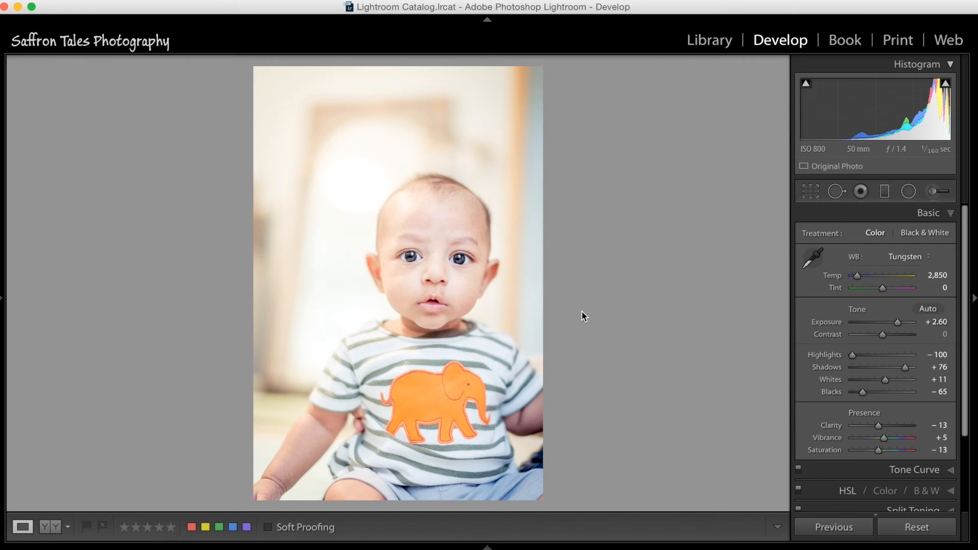
key(Right)
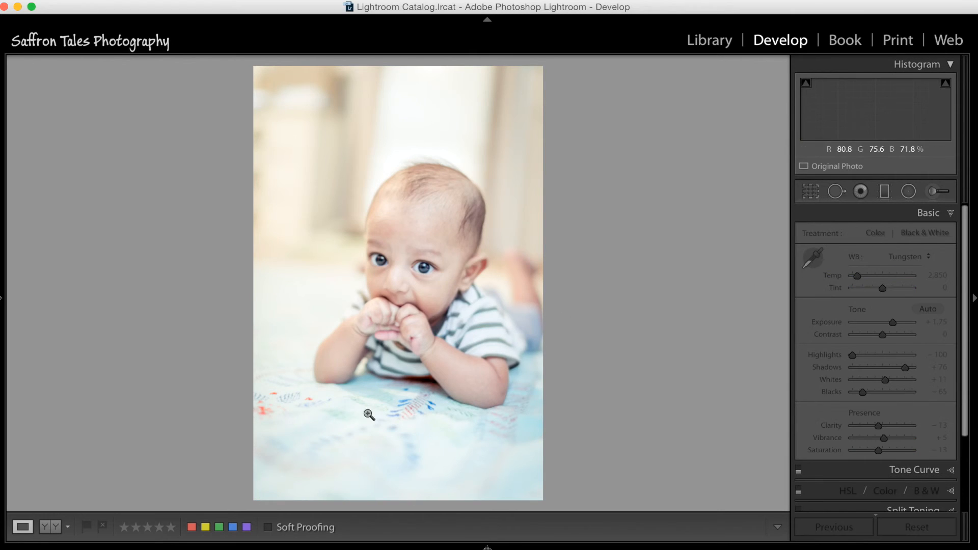